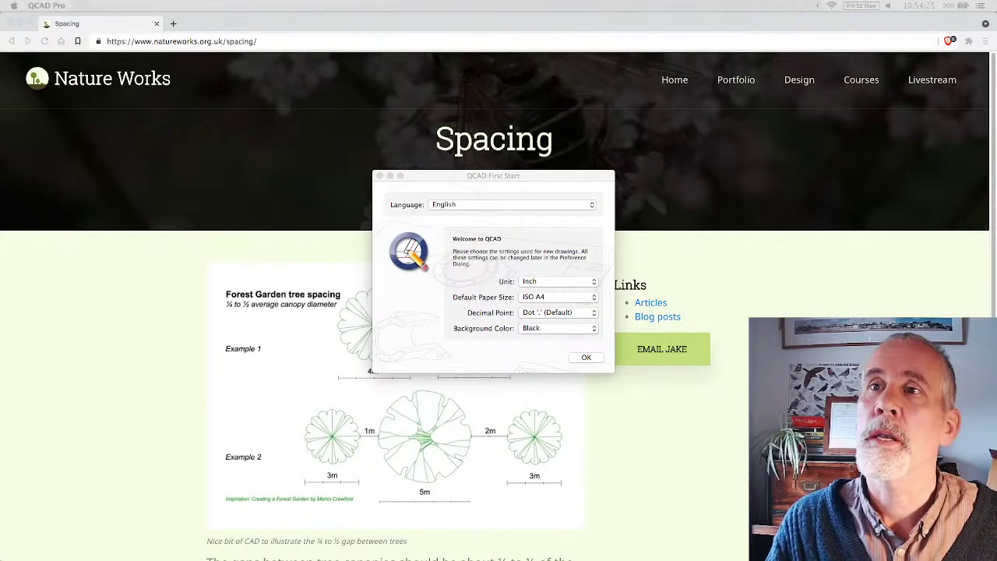
Set the default drawing unit for new QCAD drawings to Meter, accept the first-start settings and switch to the blank drawing
left_click(432, 28)
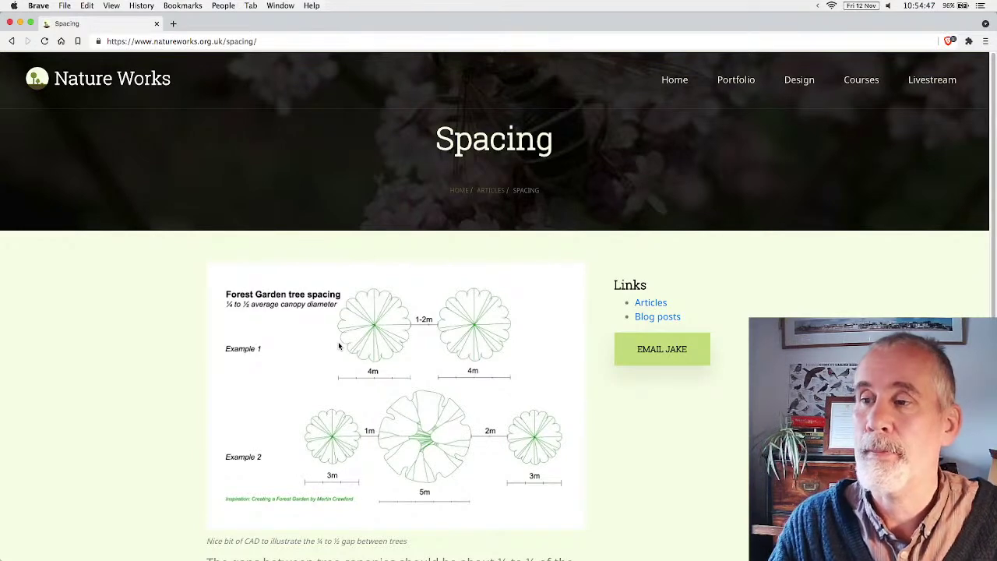
left_click(265, 39)
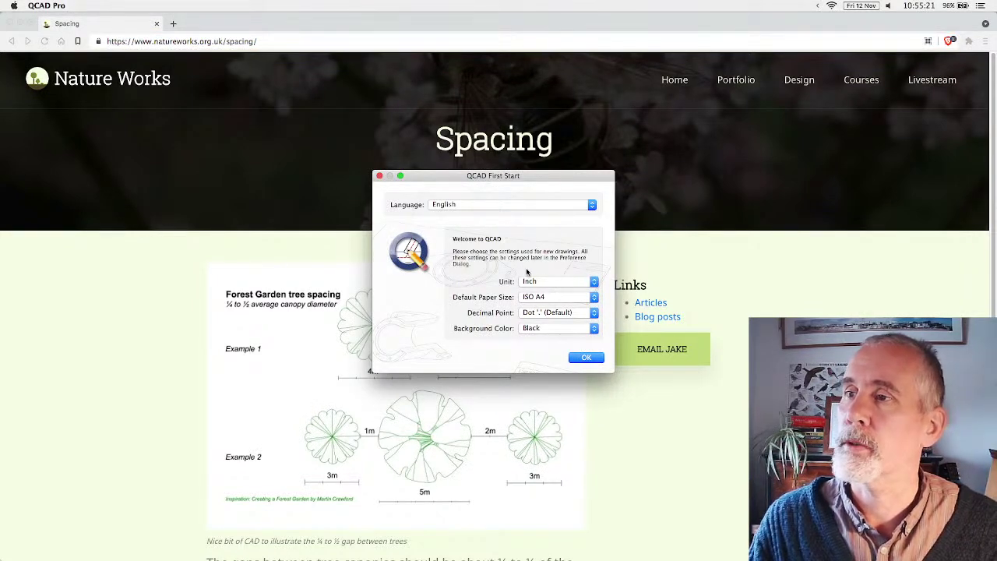
left_click(535, 283)
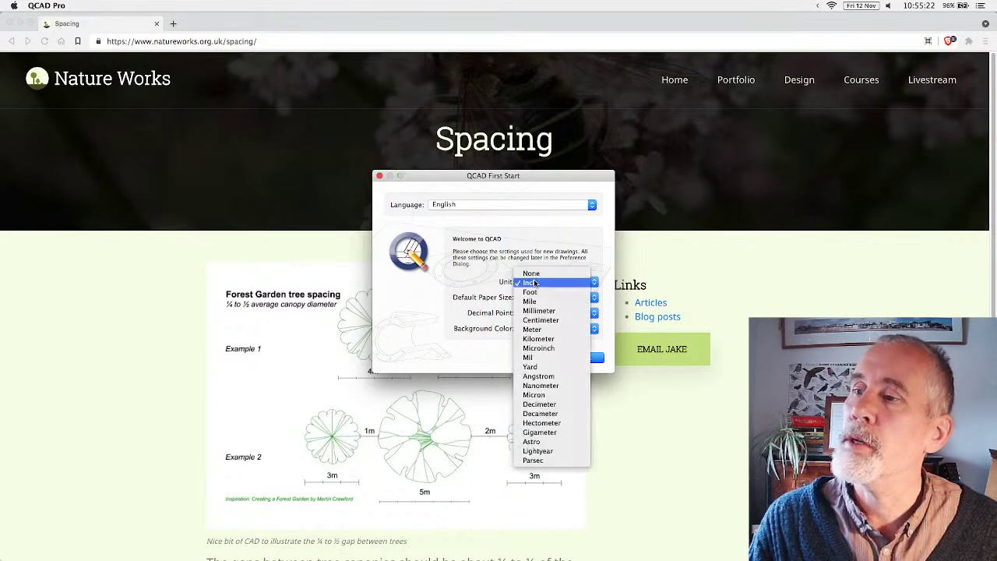
left_click(535, 331)
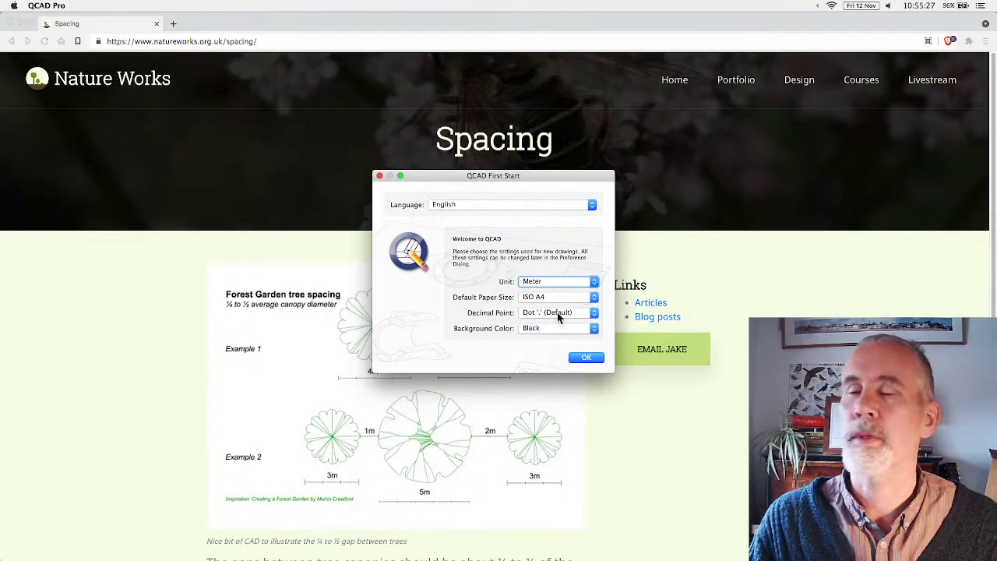
left_click(549, 281)
left_click(550, 282)
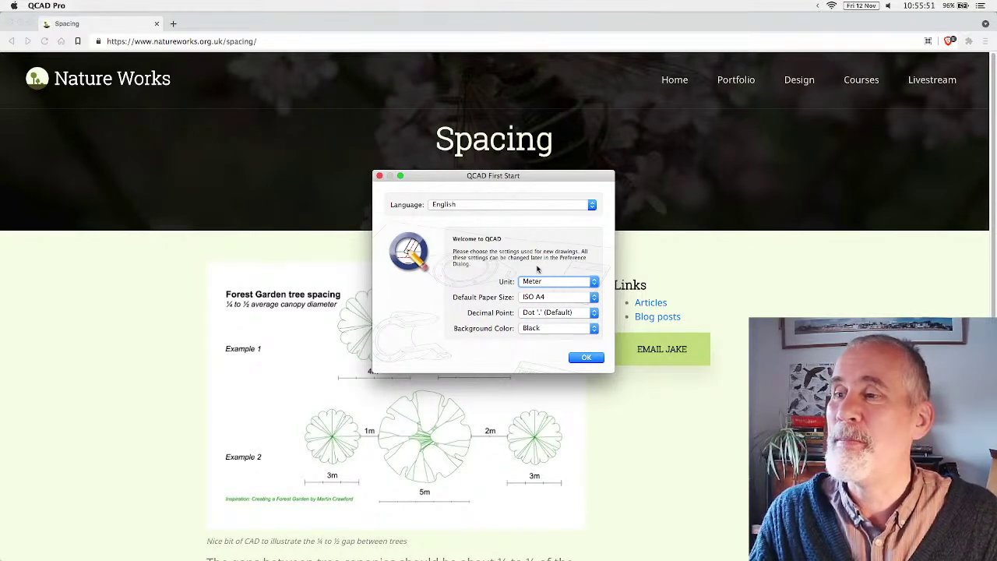
left_click(587, 357)
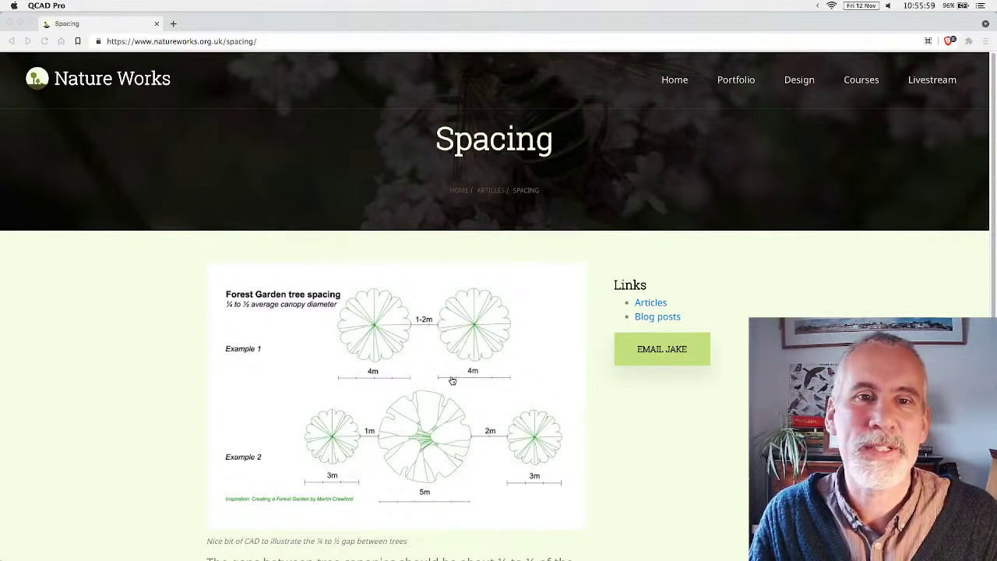
key("super+Tab")
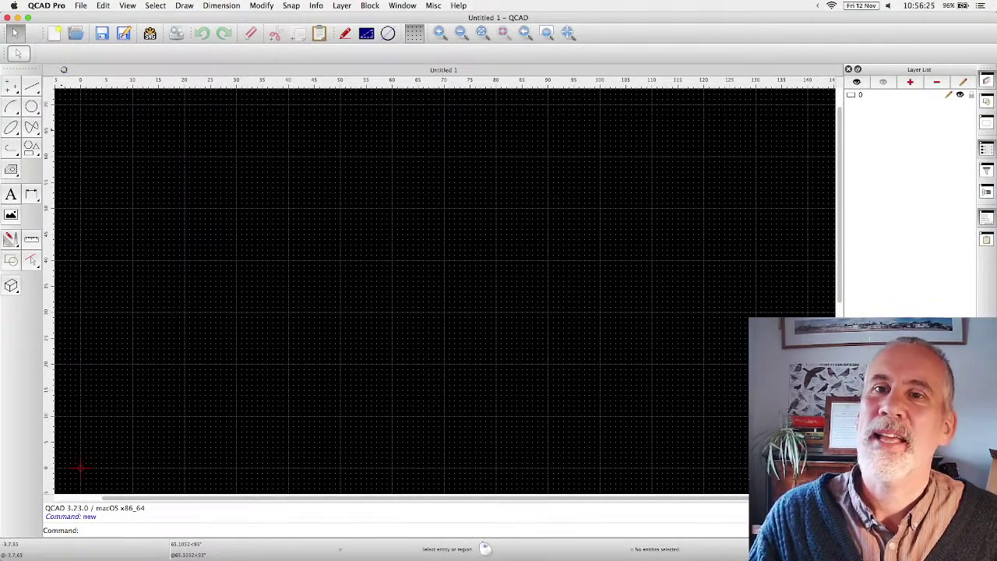
Move the Property Editor clear of the origin area and check the plot dimensions in the handwritten notes photo
left_click_drag(147, 88, 801, 185)
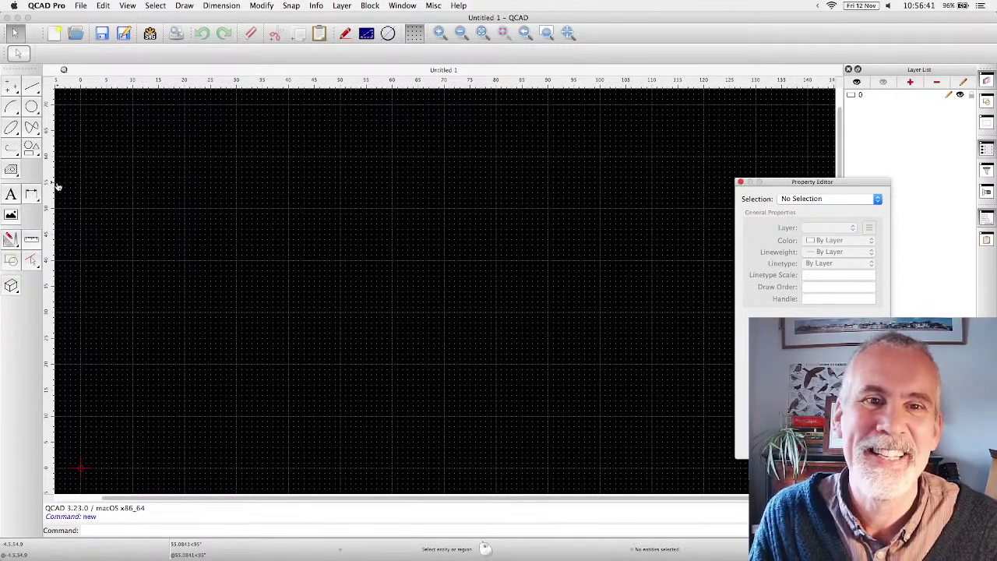
key("super+Tab")
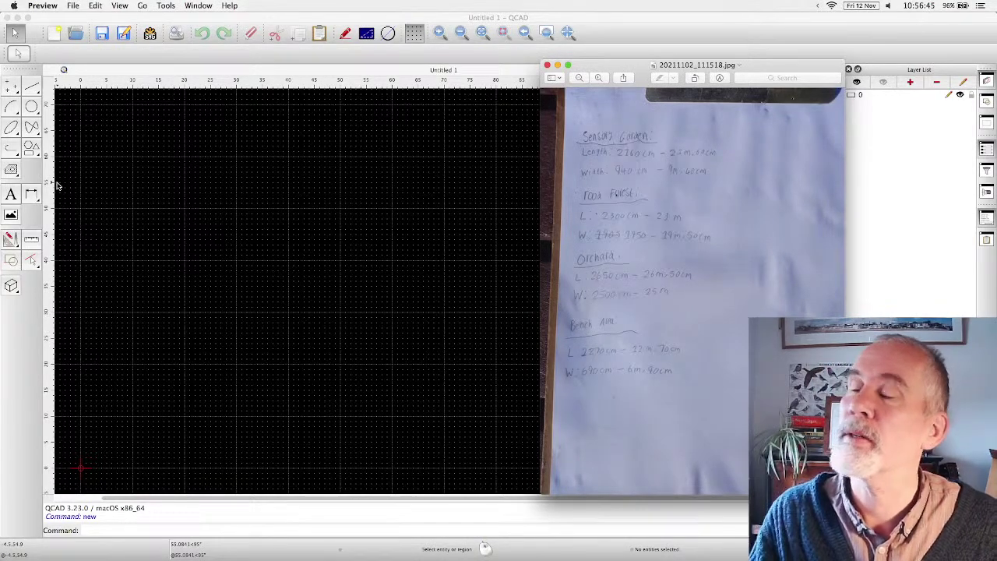
key("super+Tab")
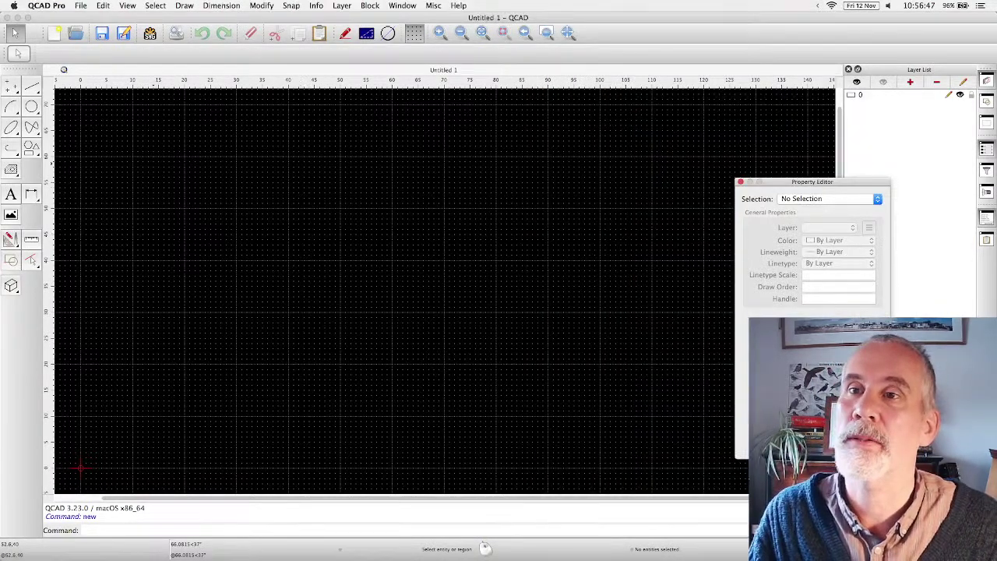
left_click(30, 150)
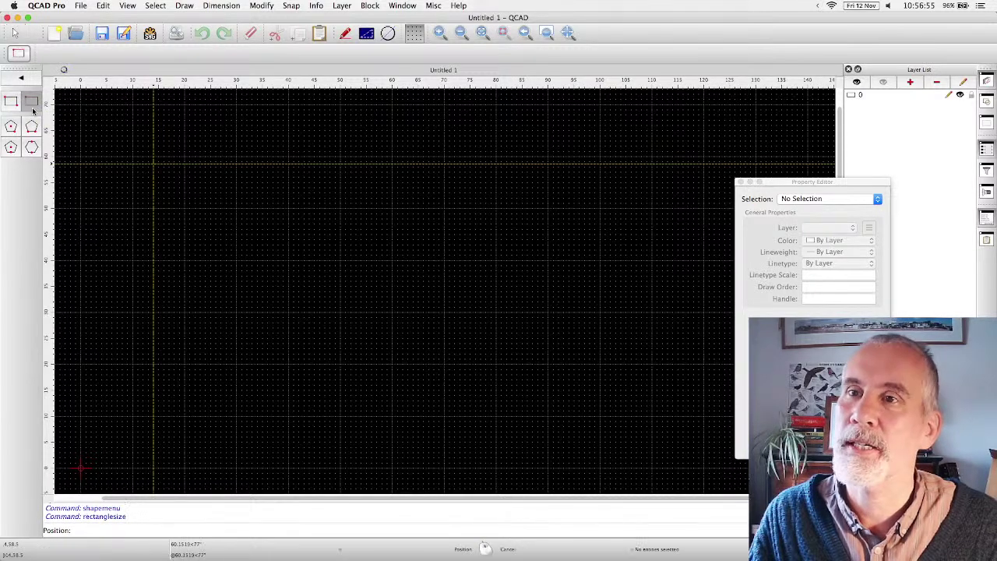
left_click(32, 106)
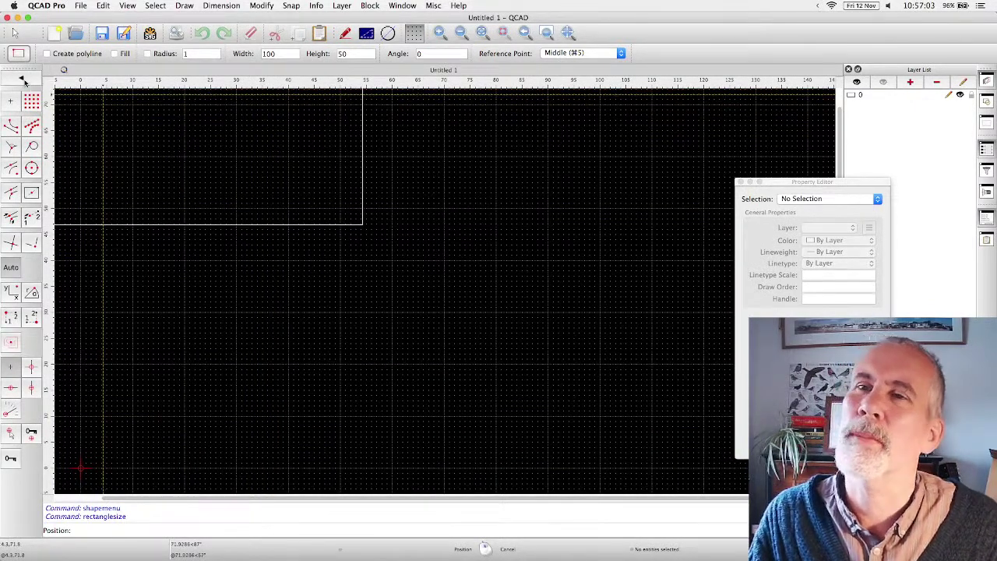
left_click(23, 81)
left_click(24, 84)
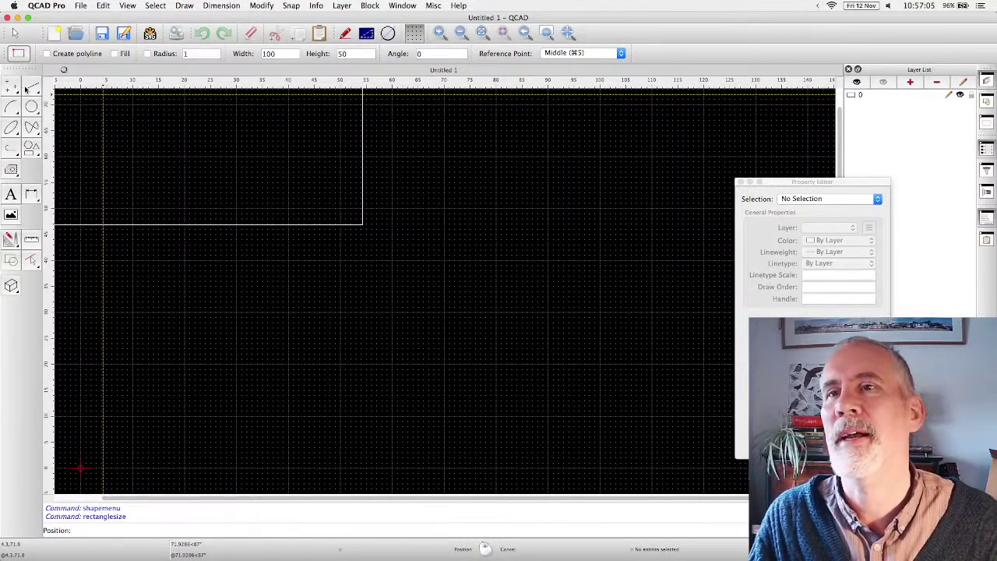
left_click(31, 89)
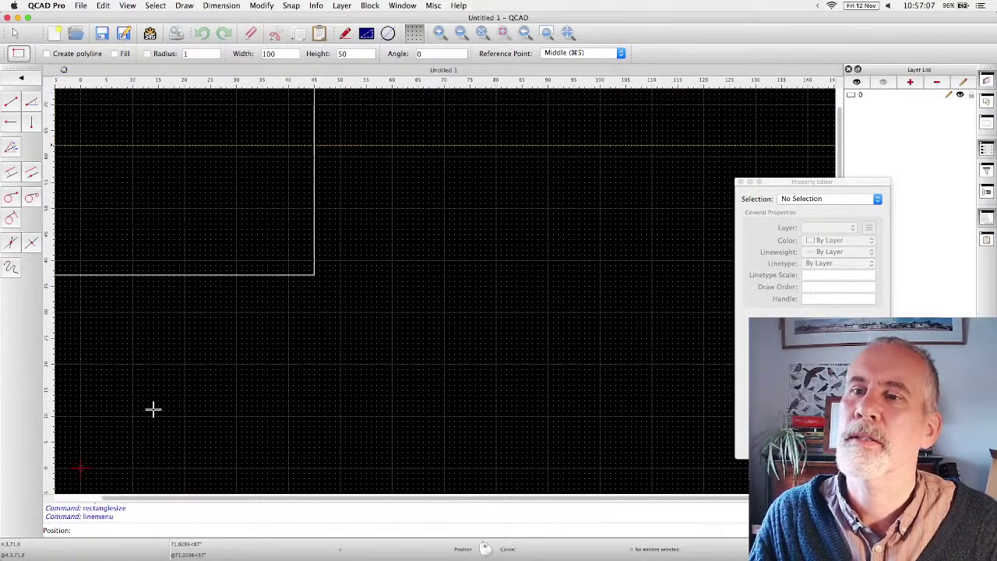
key("Escape")
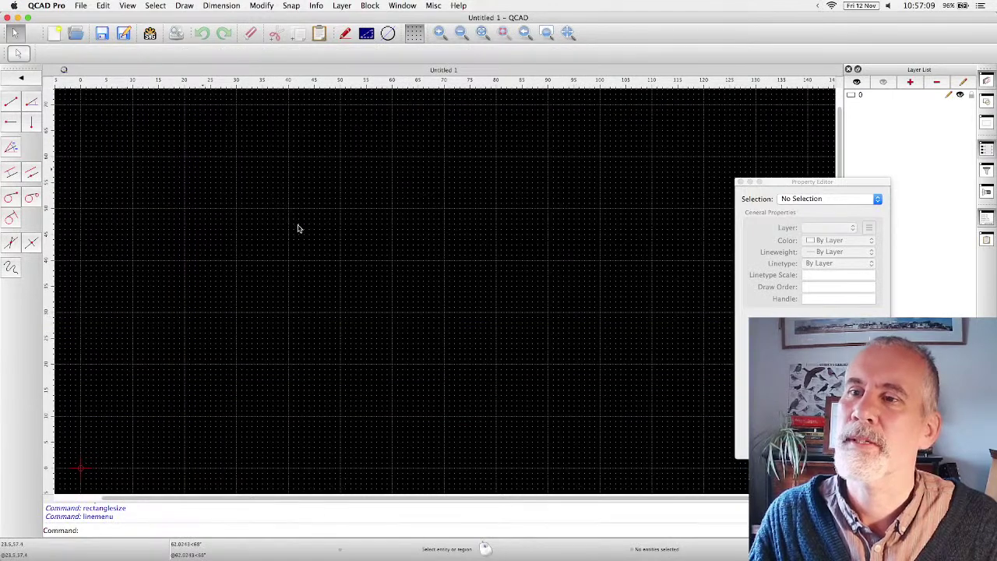
left_click(21, 80)
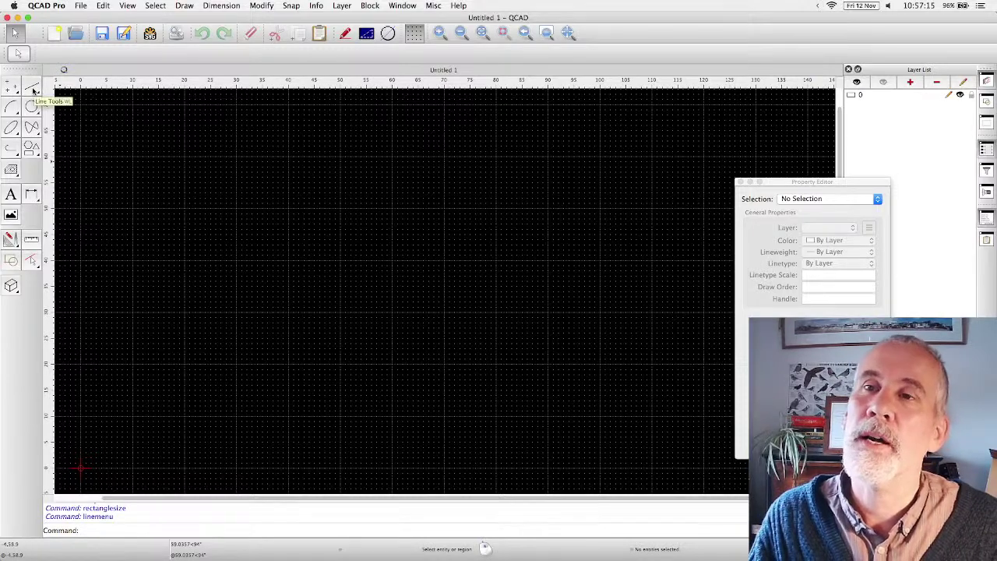
Draw a horizontal line 23 m long from the drawing origin as the plot's bottom edge
left_click(32, 90)
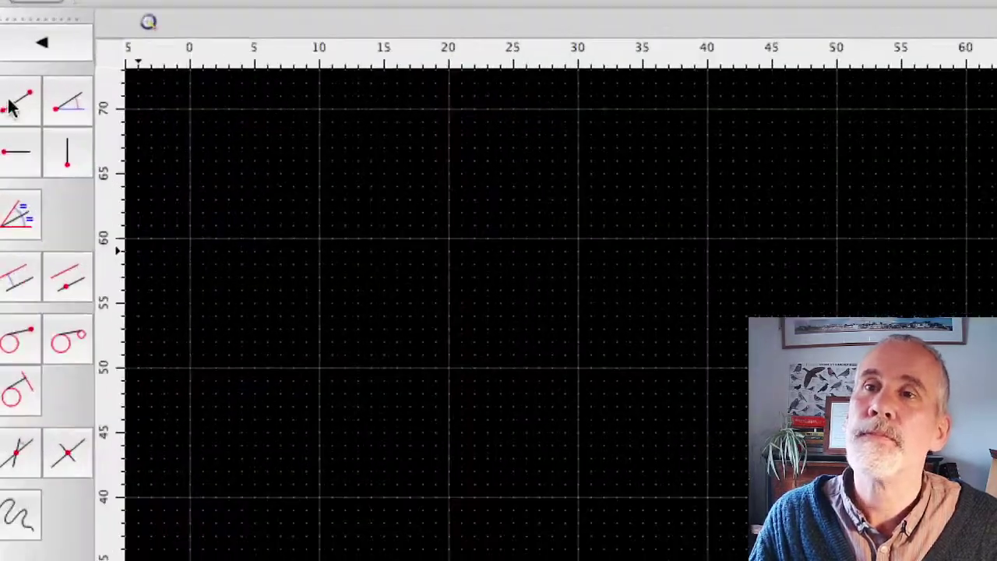
left_click(9, 102)
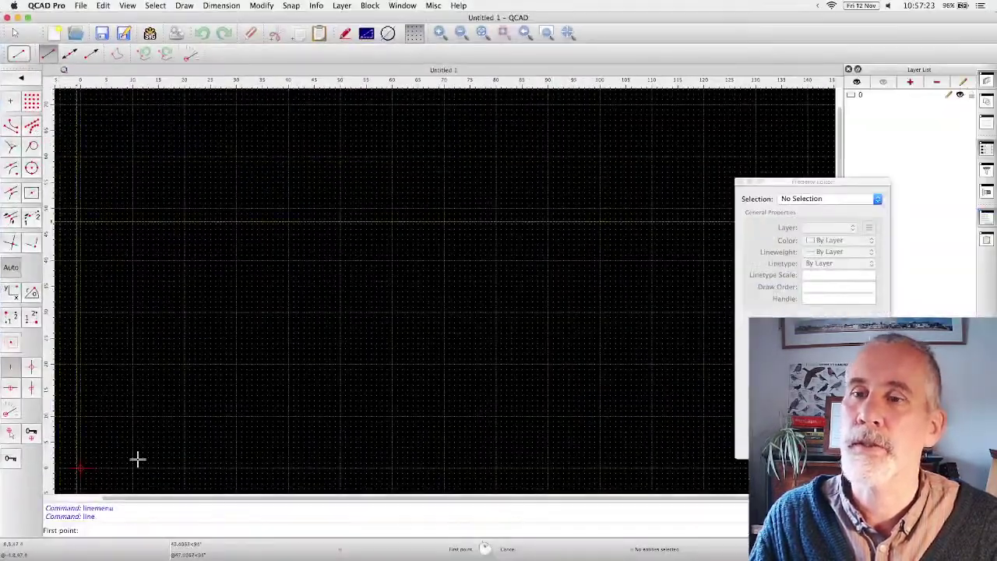
left_click(80, 467)
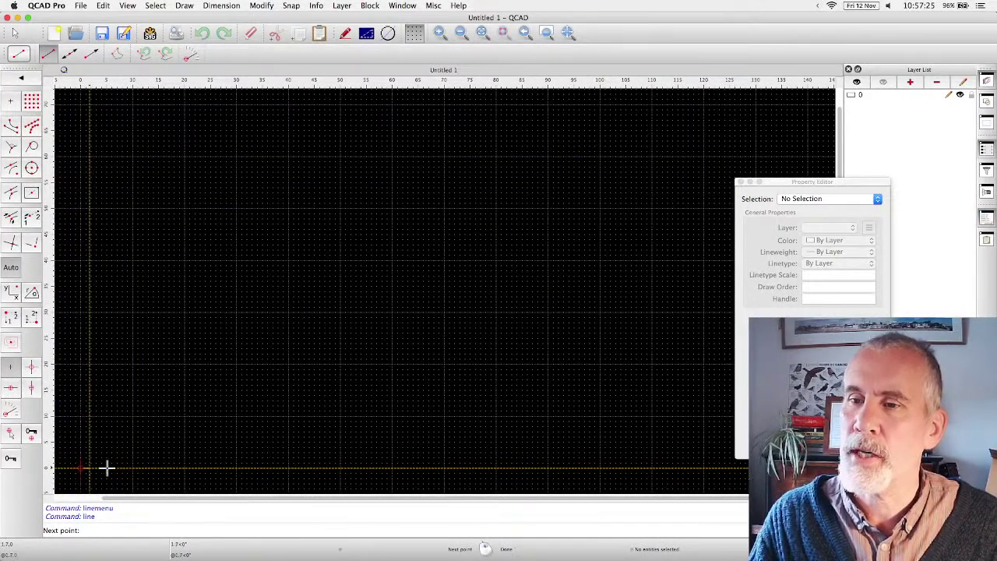
left_click(201, 467)
right_click(179, 472)
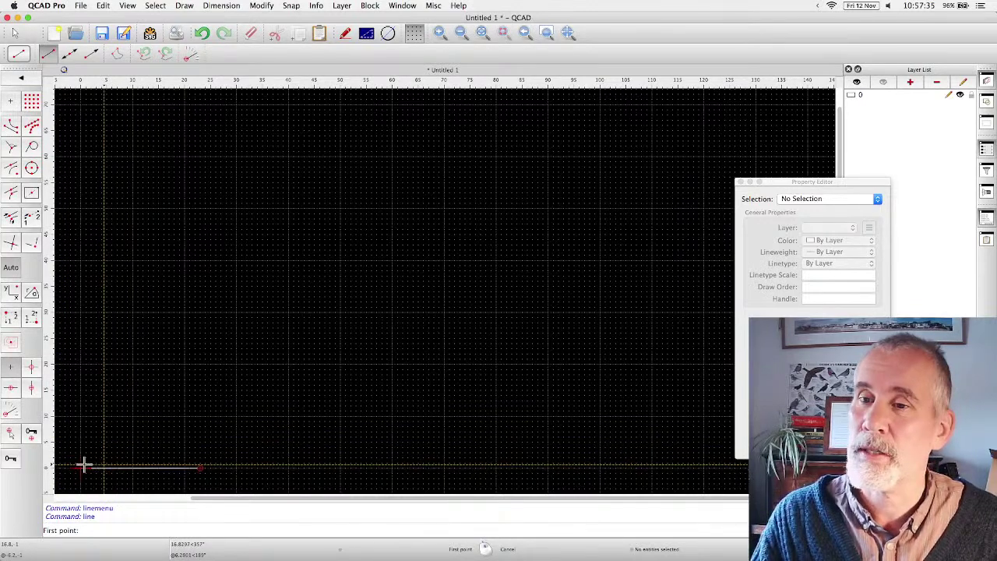
Recheck the handwritten notes and draw a vertical line 18 m long upwards from the origin as the plot's left edge
key("super+Tab")
key("super+Tab")
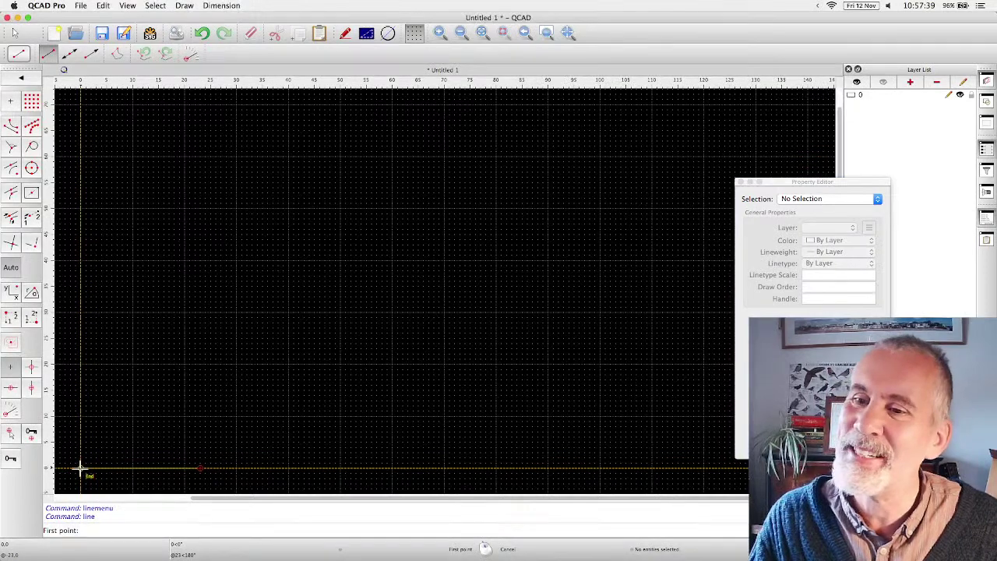
left_click(80, 469)
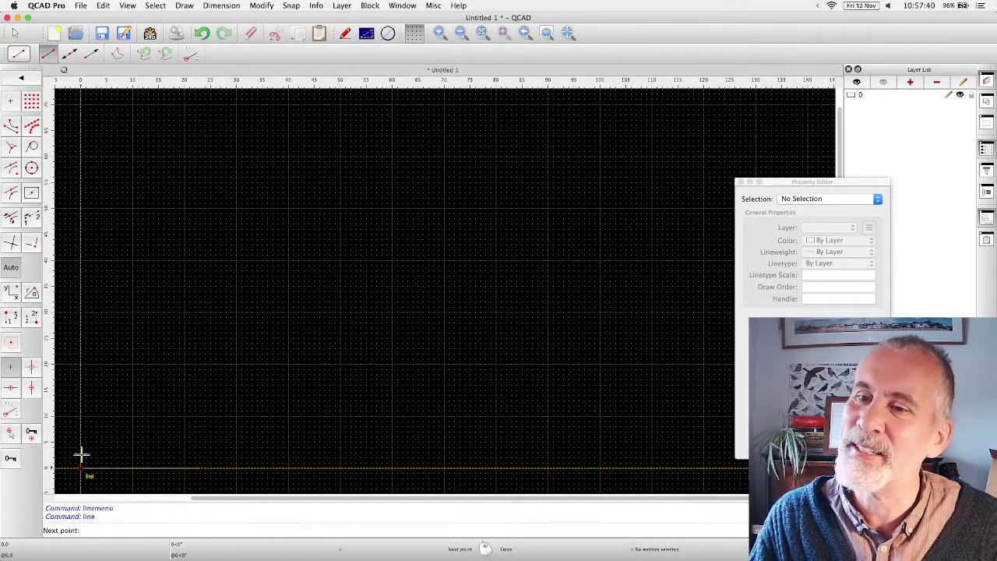
left_click(80, 377)
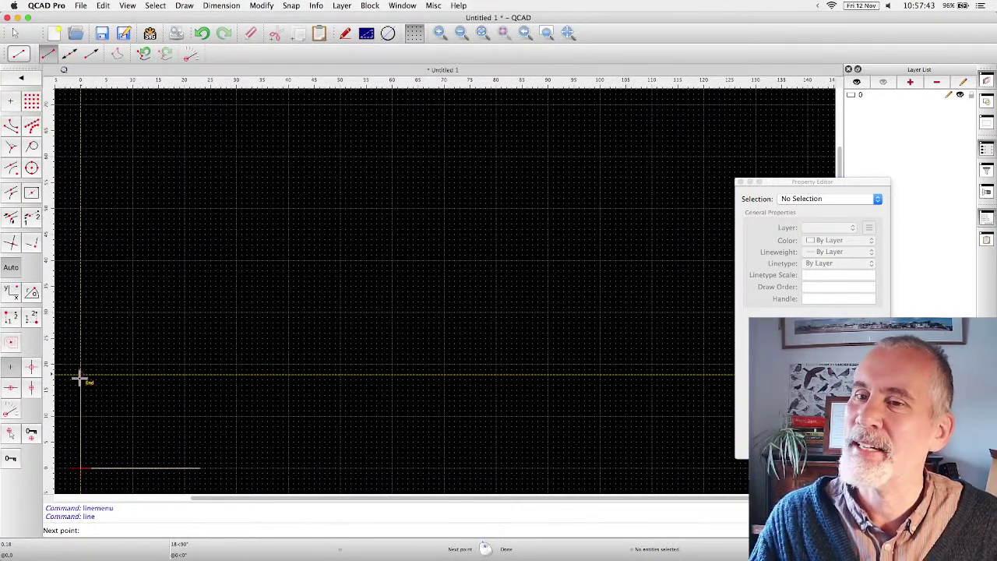
right_click(86, 436)
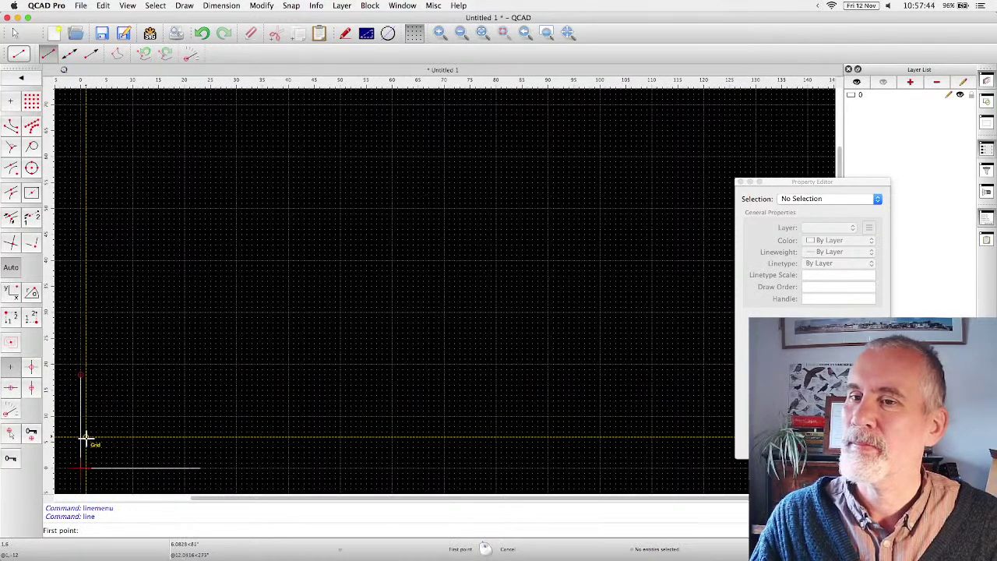
left_click(24, 78)
key("Escape")
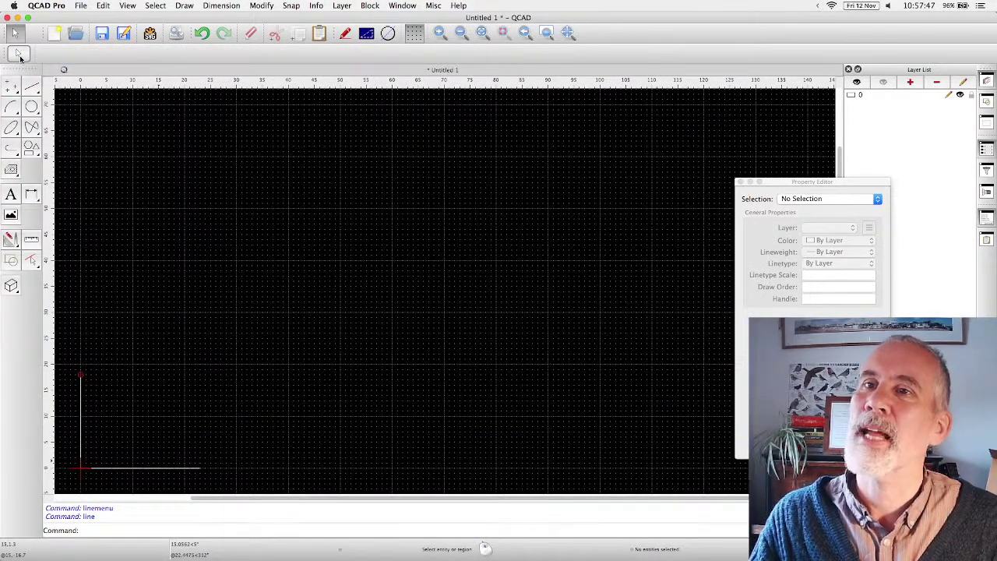
Set the length of the vertical line at the origin to 19.5 m
left_click(125, 469)
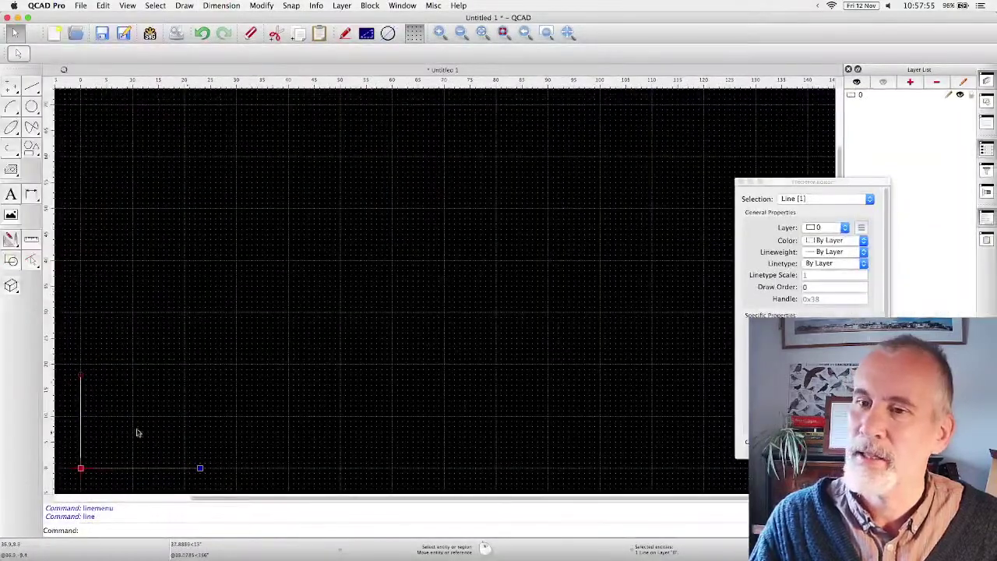
left_click(80, 417)
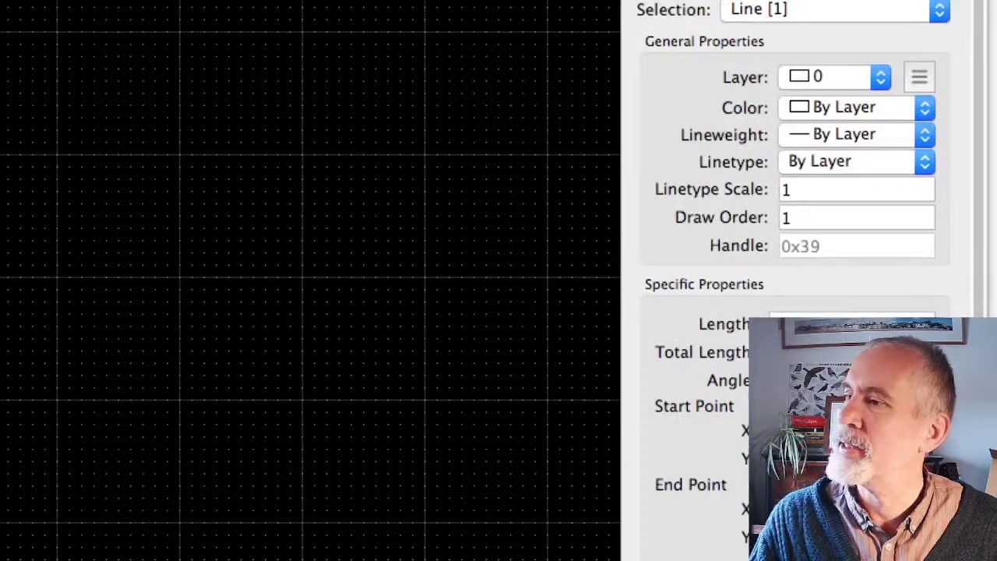
left_click(809, 332)
double_click(748, 316)
type("19")
key("Return")
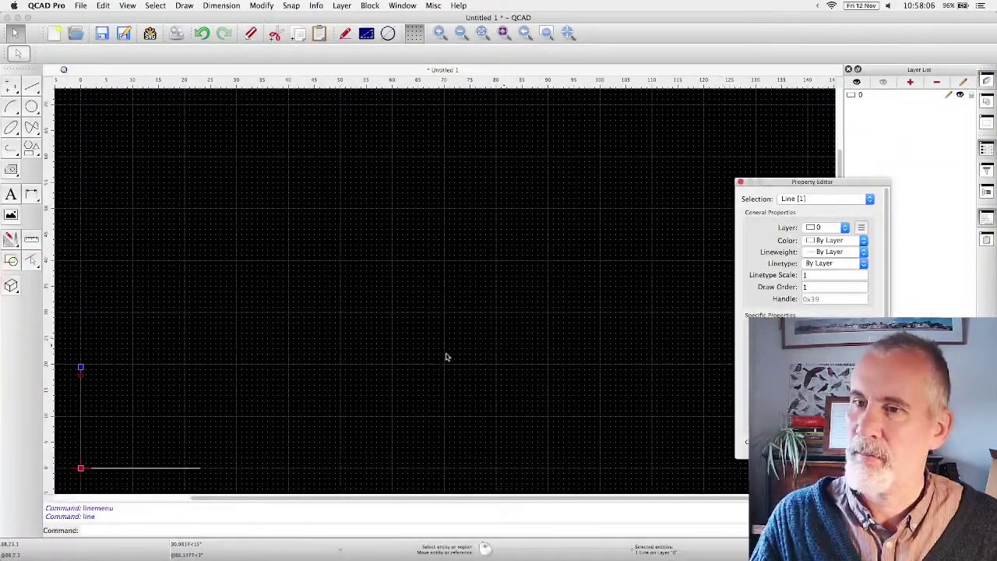
left_click(113, 410)
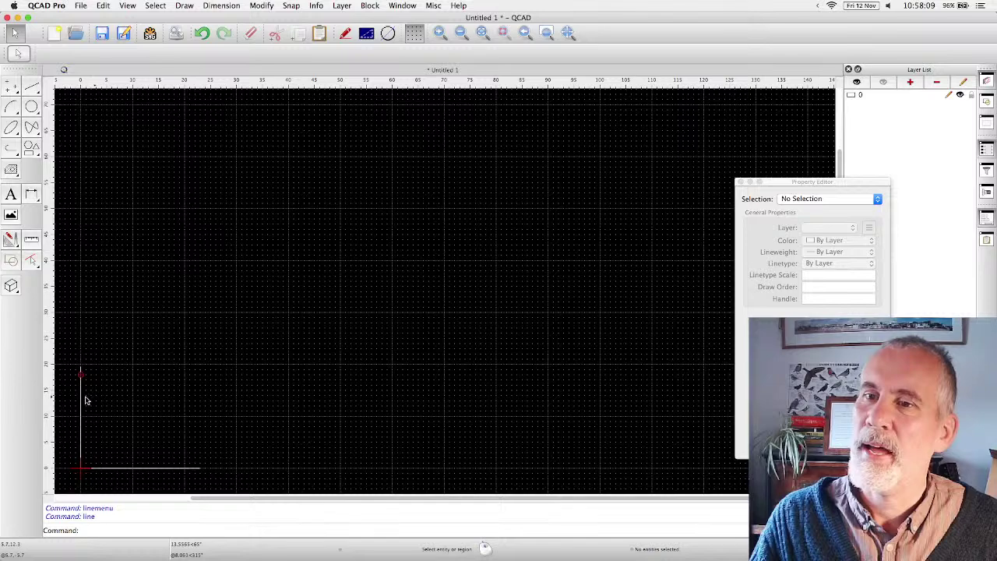
Draw the plot's top edge from the vertical line's upper end horizontally to about 23, 19.5
left_click(31, 87)
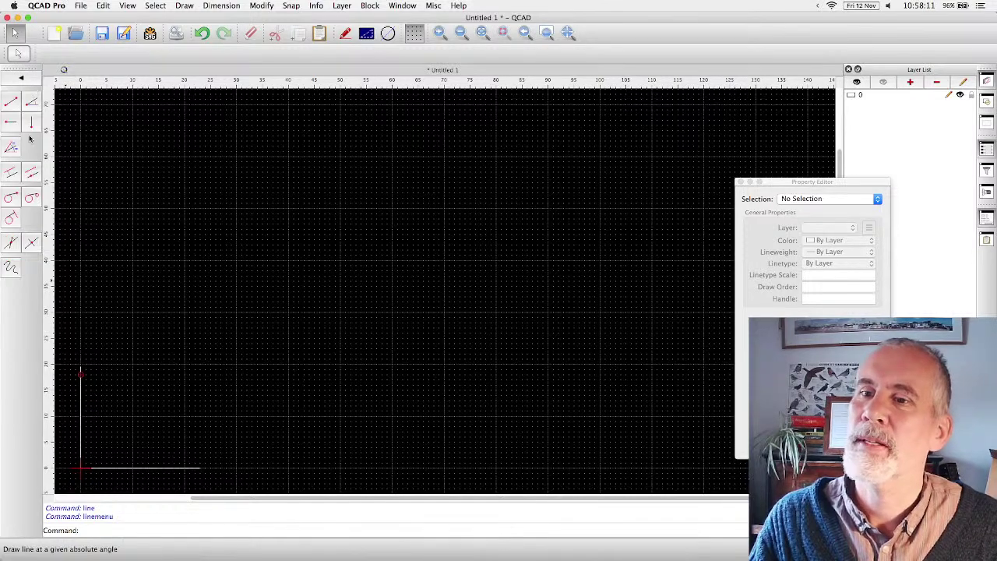
left_click(81, 368)
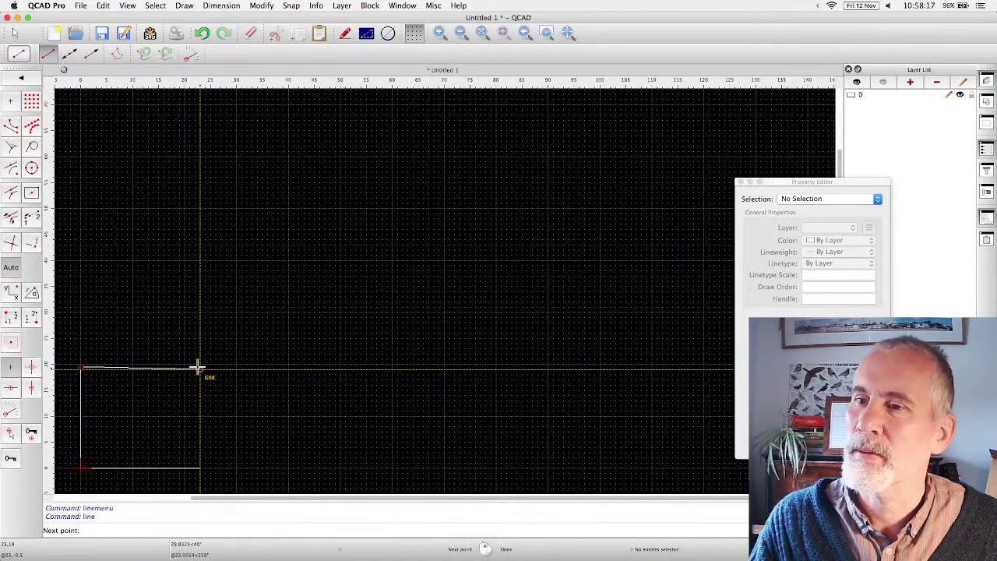
scroll(195, 364, "up", 3)
scroll(191, 361, "up", 9)
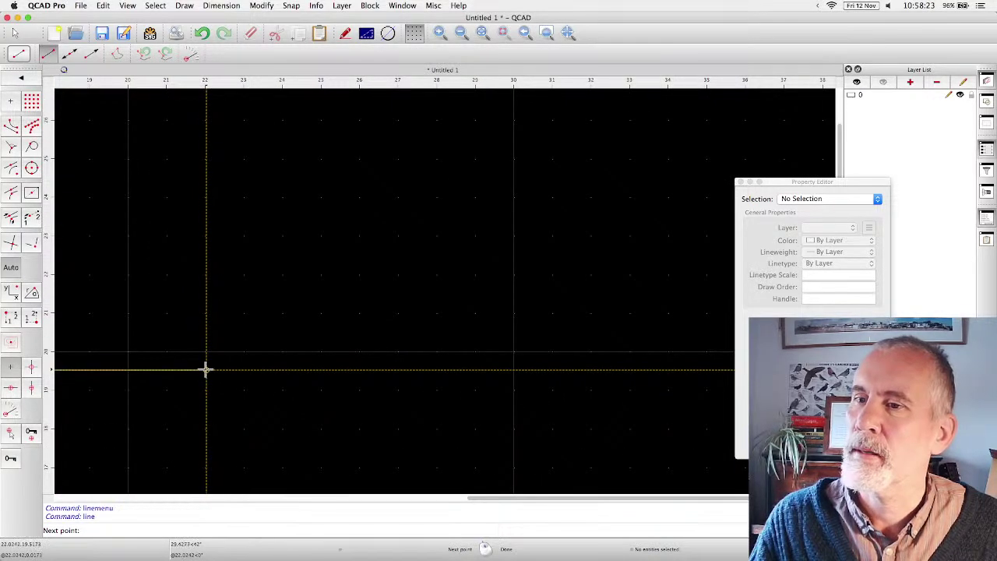
scroll(205, 369, "down", 5)
scroll(206, 369, "down", 4)
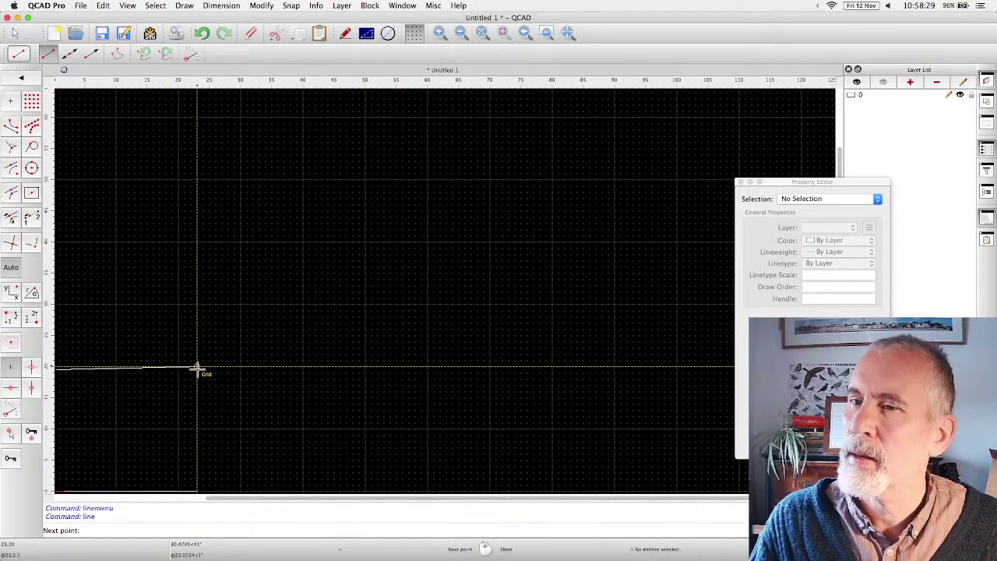
scroll(197, 372, "up", 3)
scroll(197, 372, "up", 3)
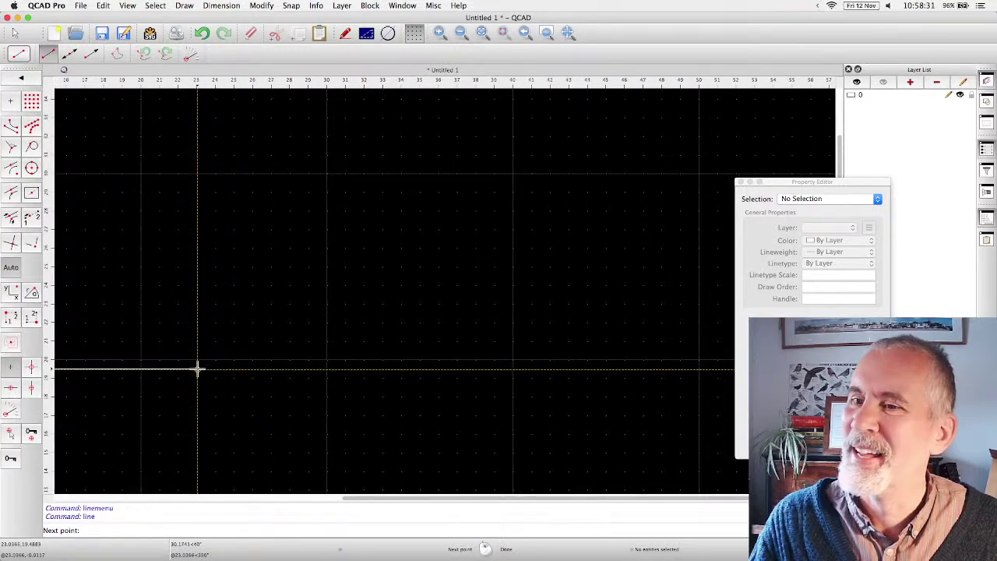
left_click(197, 371)
Close the plot by drawing its right edge from the top edge's end down to the bottom line's right end
scroll(225, 421, "down", 2)
scroll(231, 415, "down", 5)
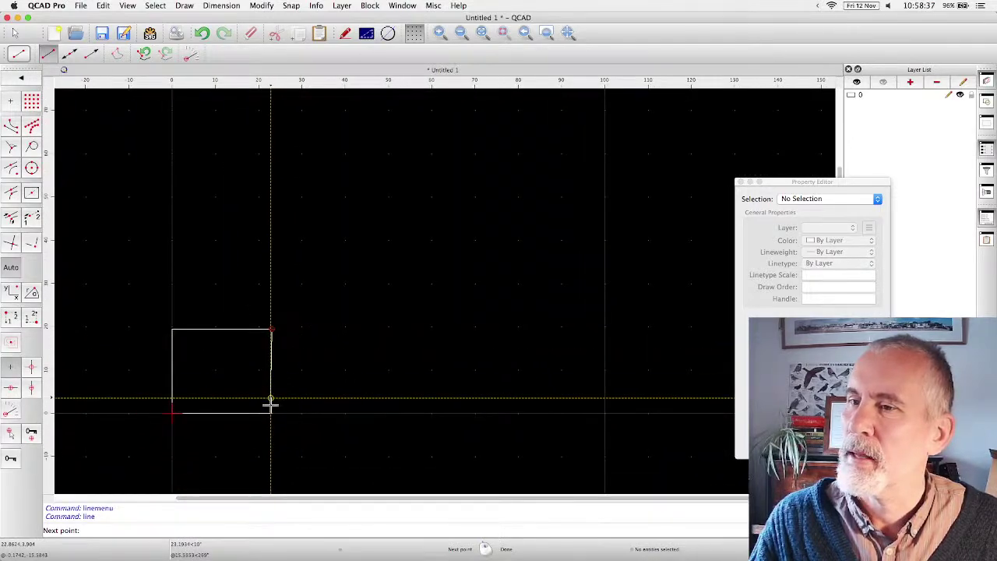
left_click(272, 414)
right_click(141, 410)
right_click(136, 336)
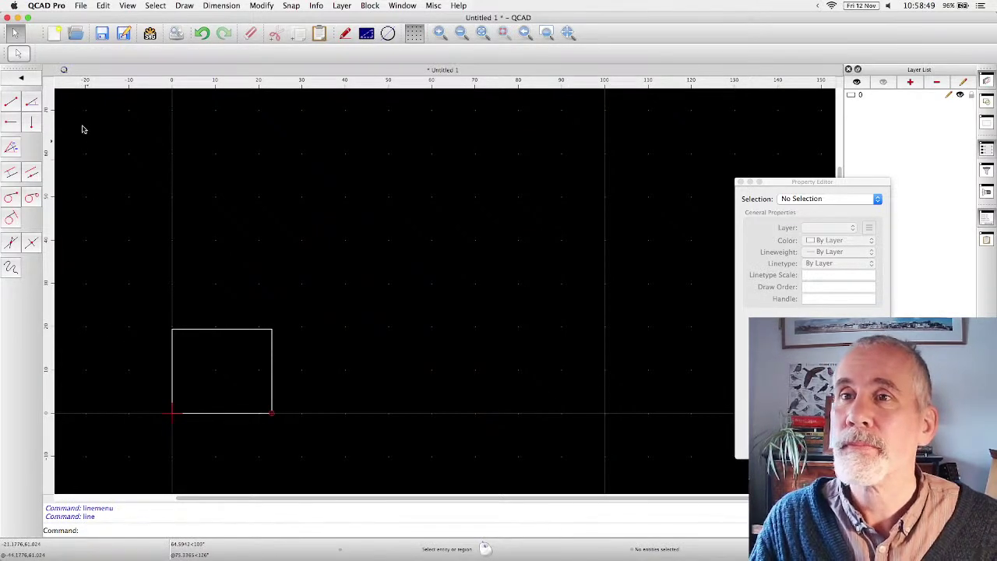
Draw a circle of about 3 m radius inside the plot's upper-left area, centred at about 4, 14
left_click(7, 76)
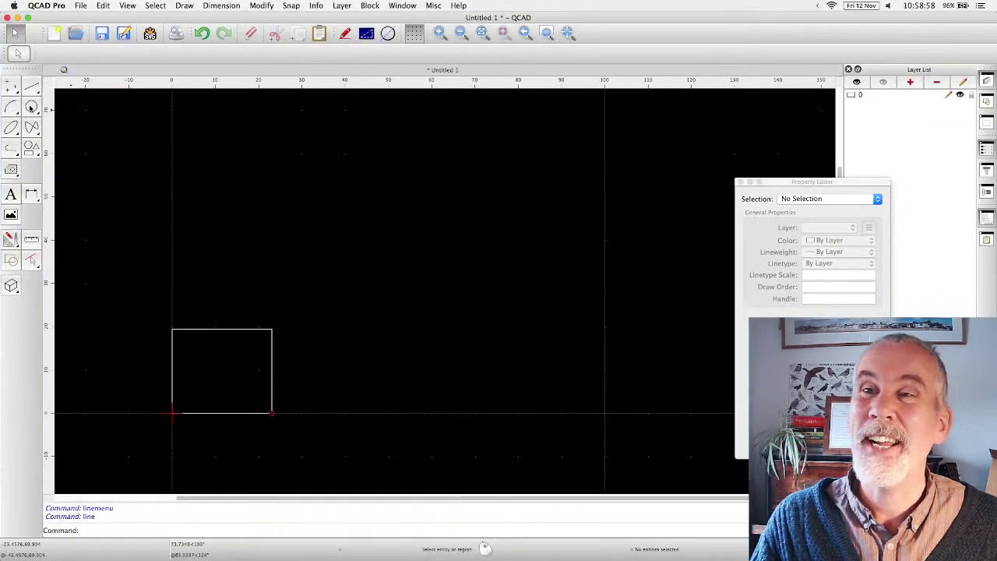
left_click(42, 113)
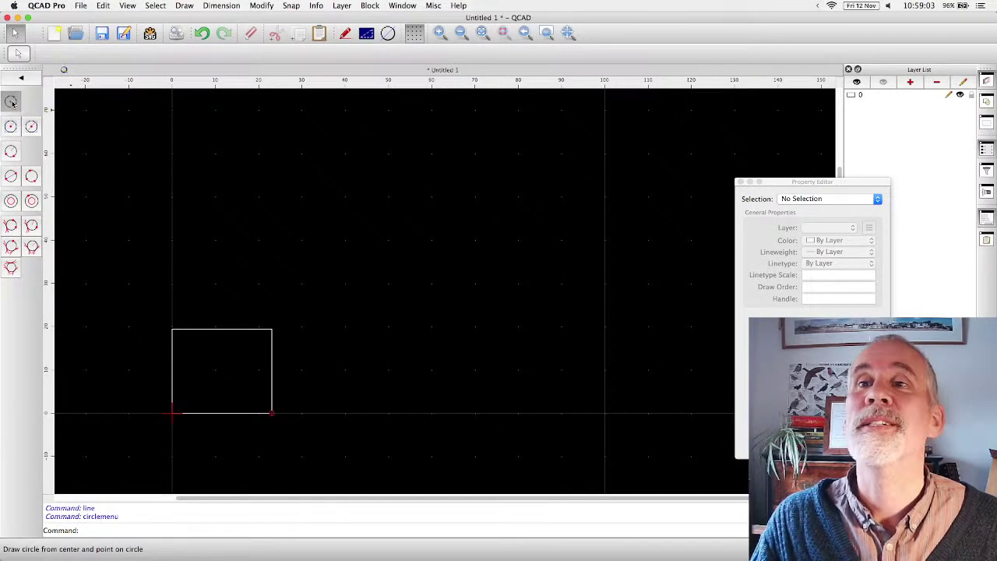
left_click(11, 102)
scroll(201, 362, "up", 6)
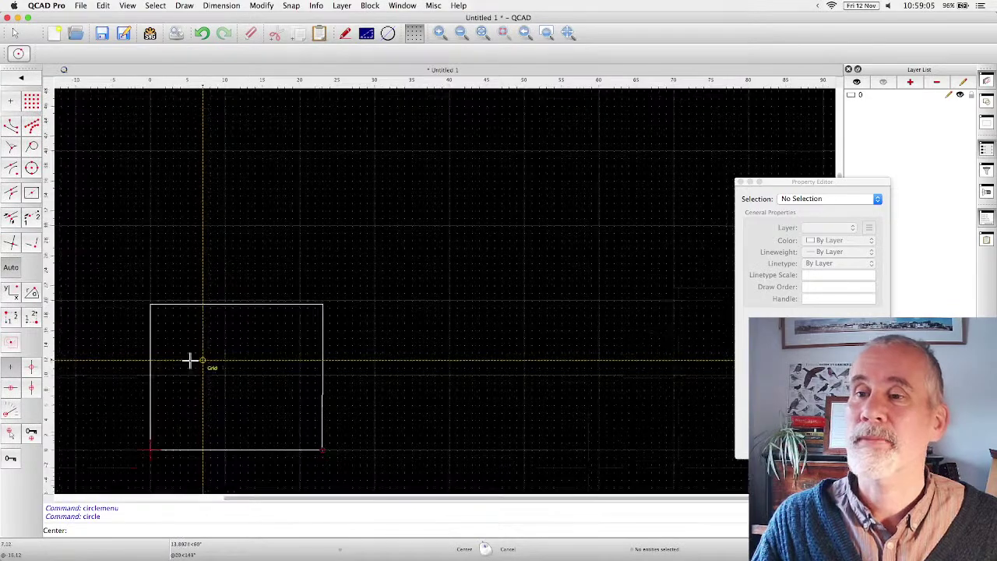
scroll(326, 300, "left", 4)
scroll(326, 300, "down", 2)
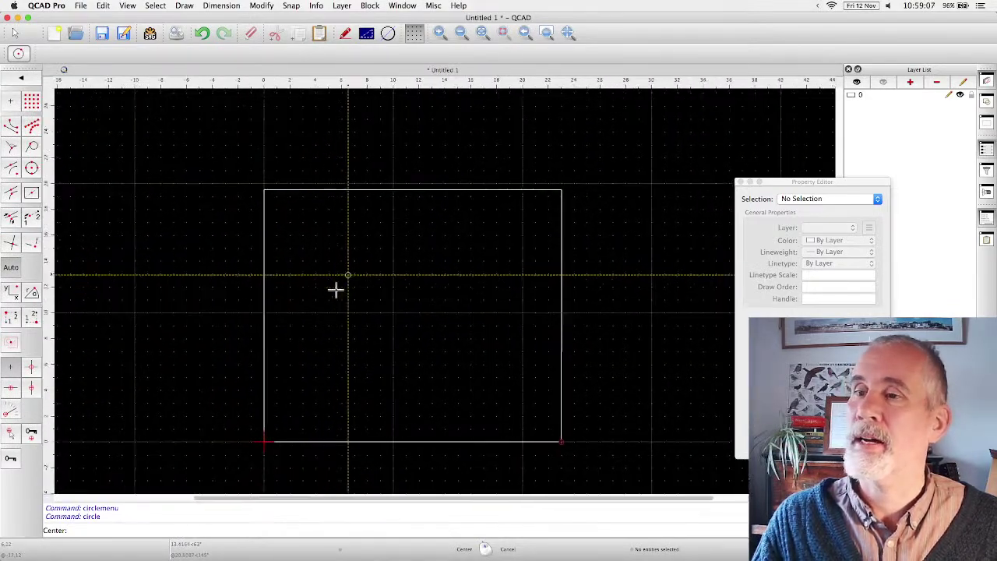
left_click(316, 261)
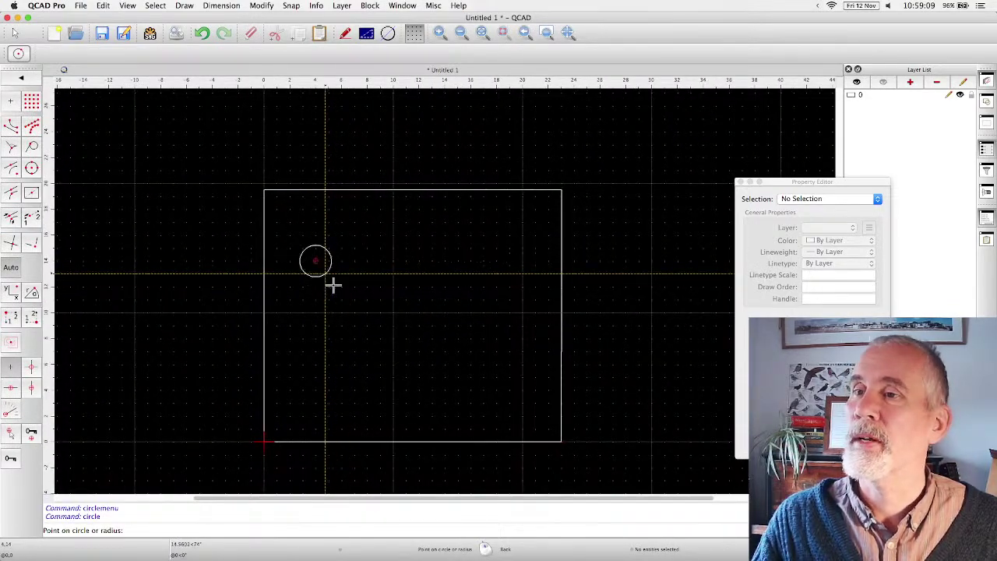
left_click(339, 292)
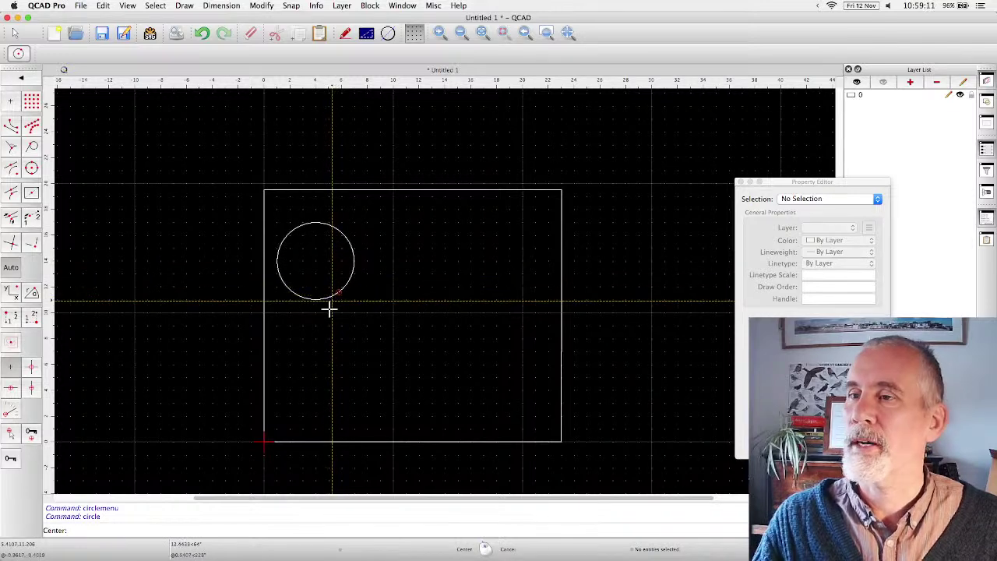
right_click(320, 309)
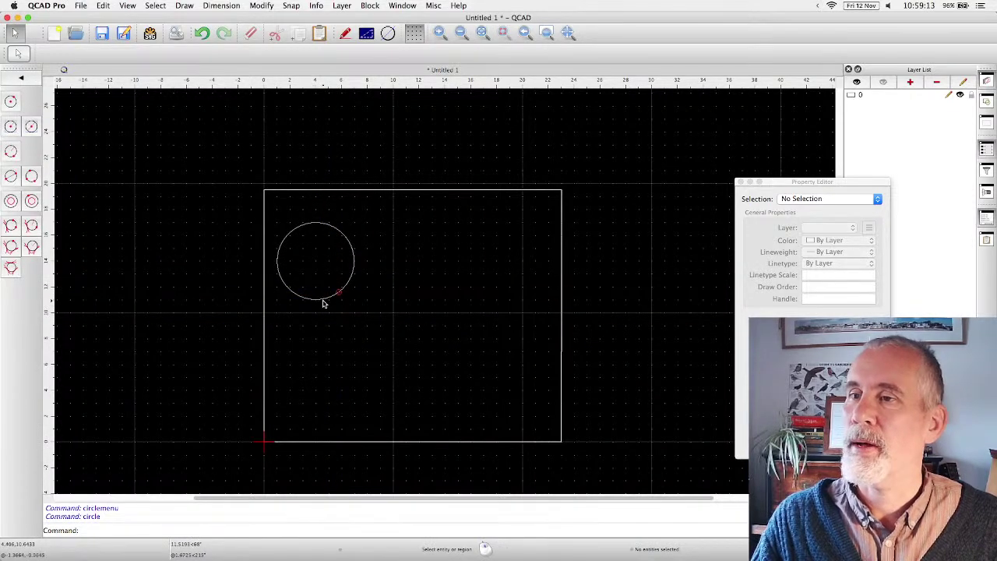
Examine the circle's radius and diameter properties and its size relative to the whole plot
left_click(327, 299)
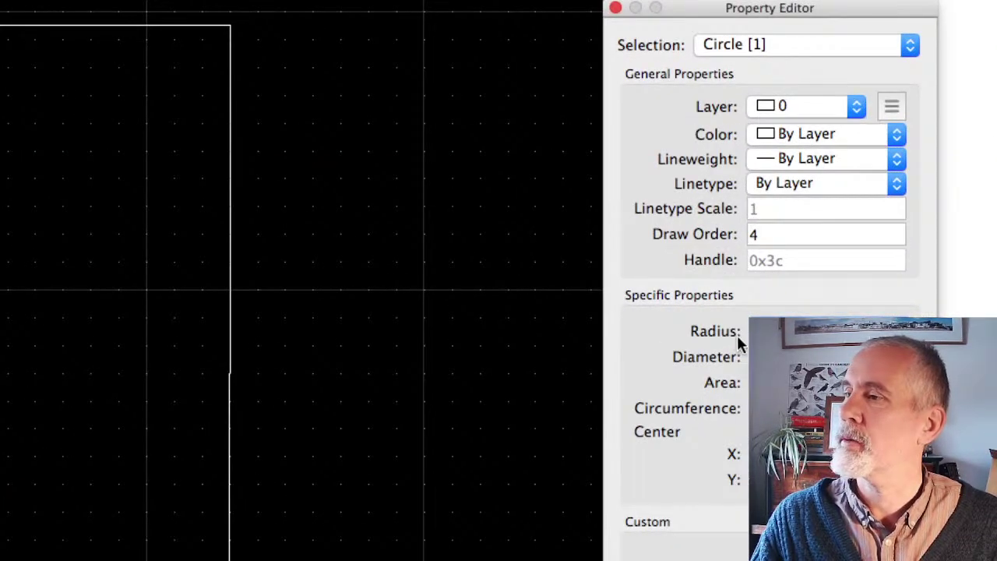
scroll(506, 374, "down", 5)
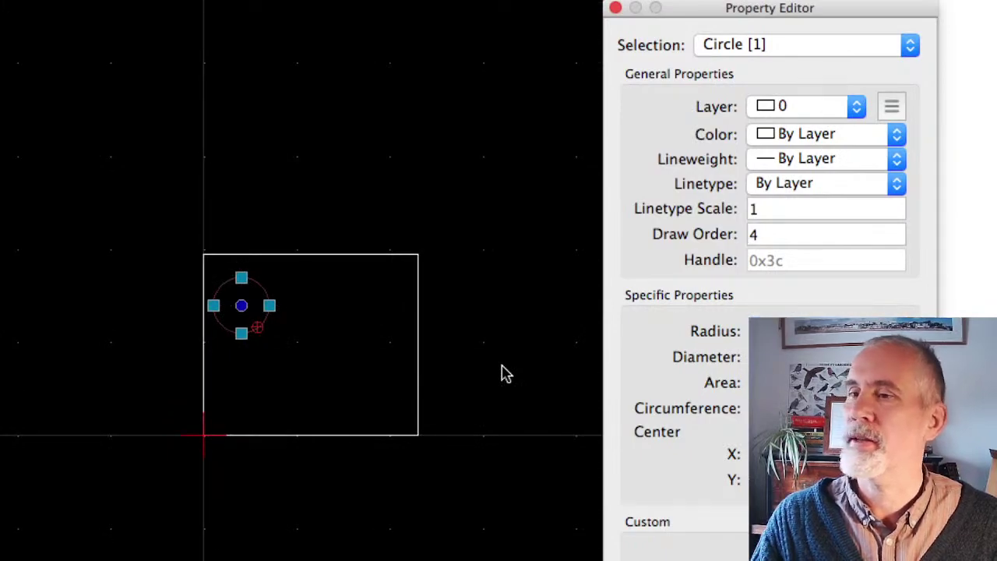
scroll(506, 374, "down", 4)
scroll(441, 374, "up", 3)
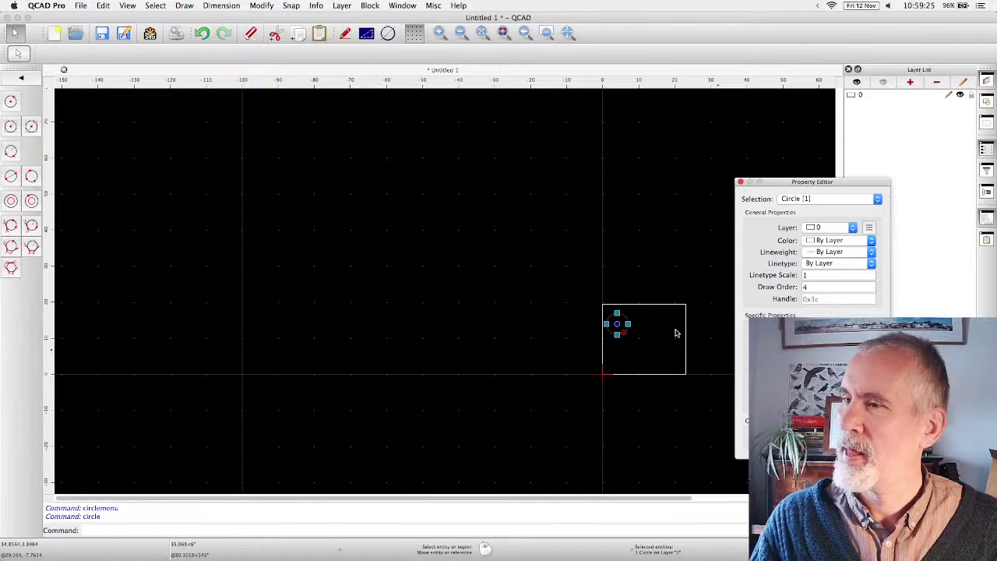
scroll(675, 333, "up", 6)
scroll(601, 304, "right", 5)
scroll(600, 304, "down", 2)
scroll(438, 289, "up", 2)
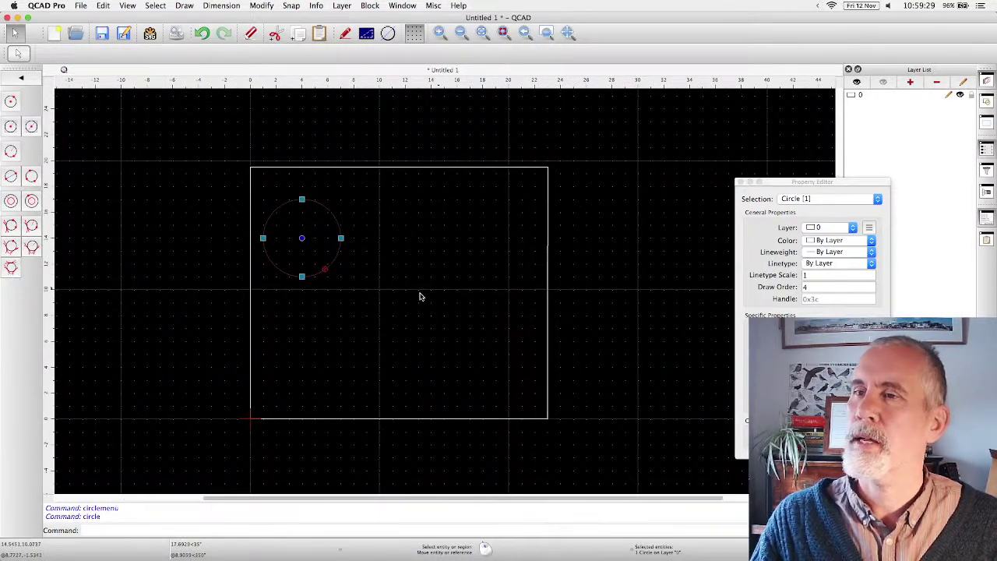
key("Escape")
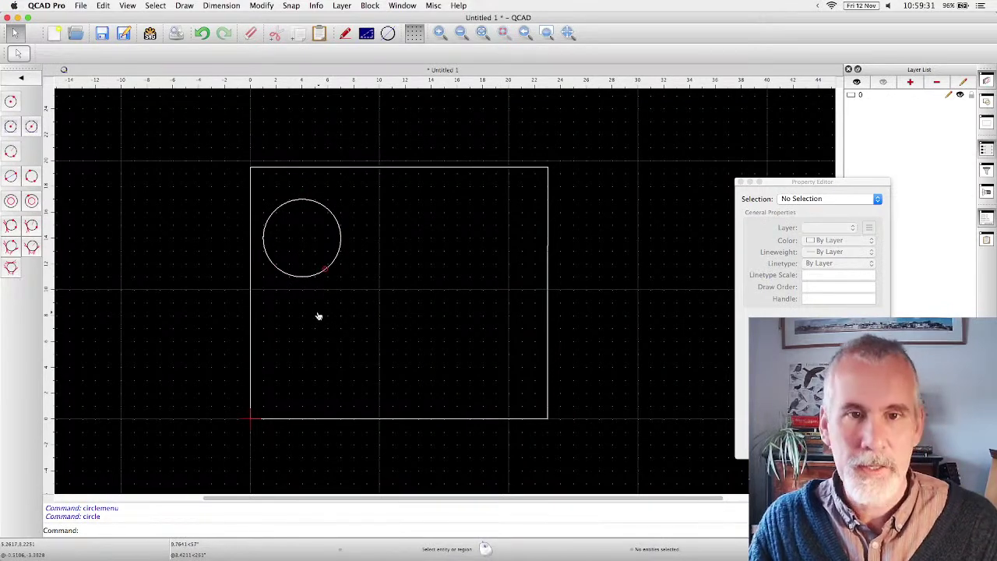
Switch to the Brave browser and open Walcot Organic Nursery's Rootstocks page in a new tab
key("super+Tab")
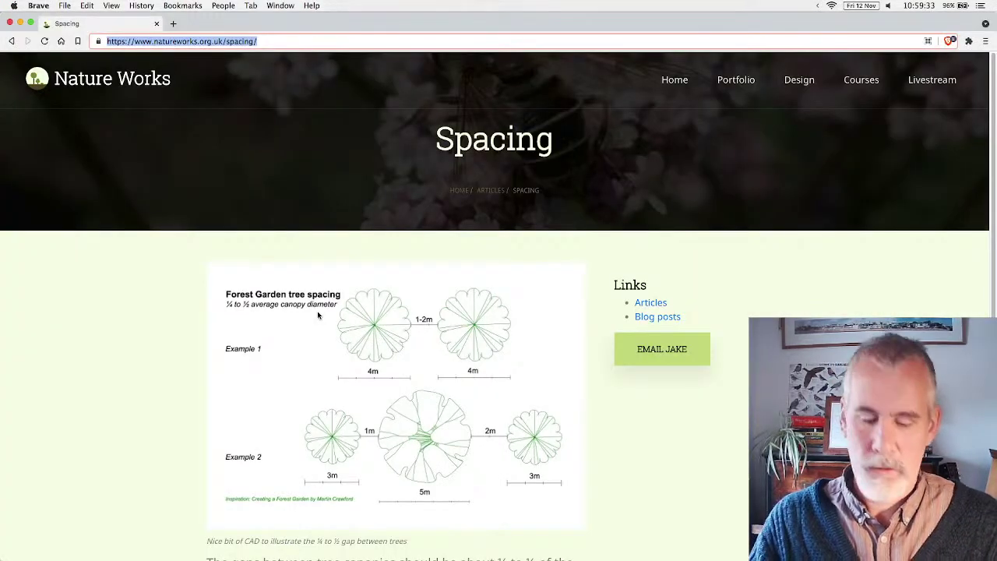
key("super+t")
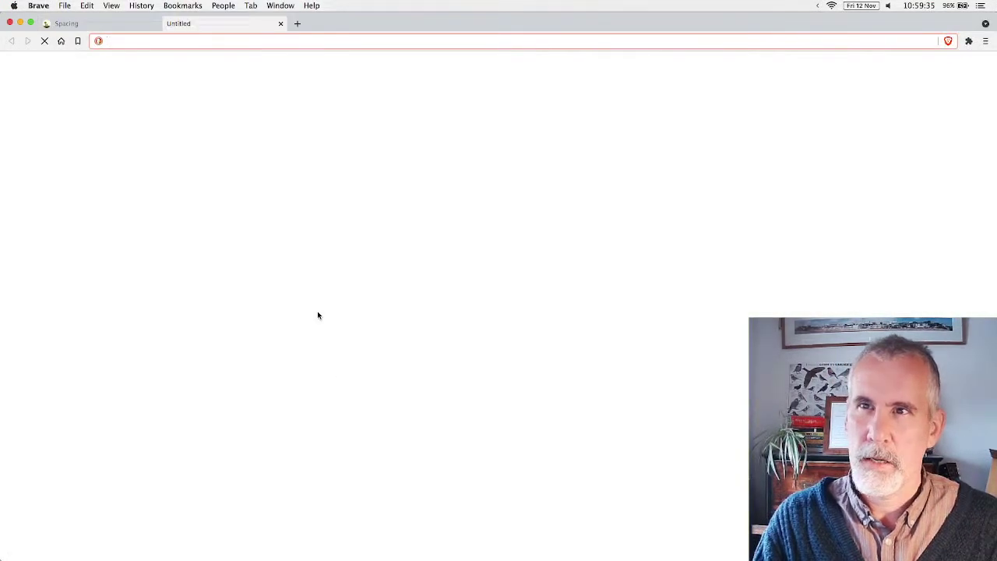
type("roosto")
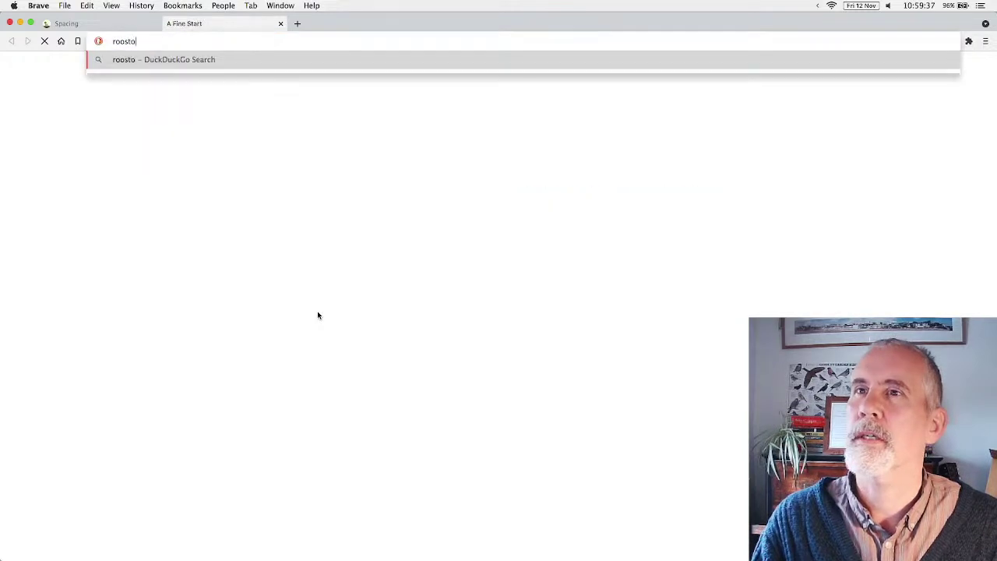
key("BackSpace")
key("BackSpace")
key("BackSpace")
type("t")
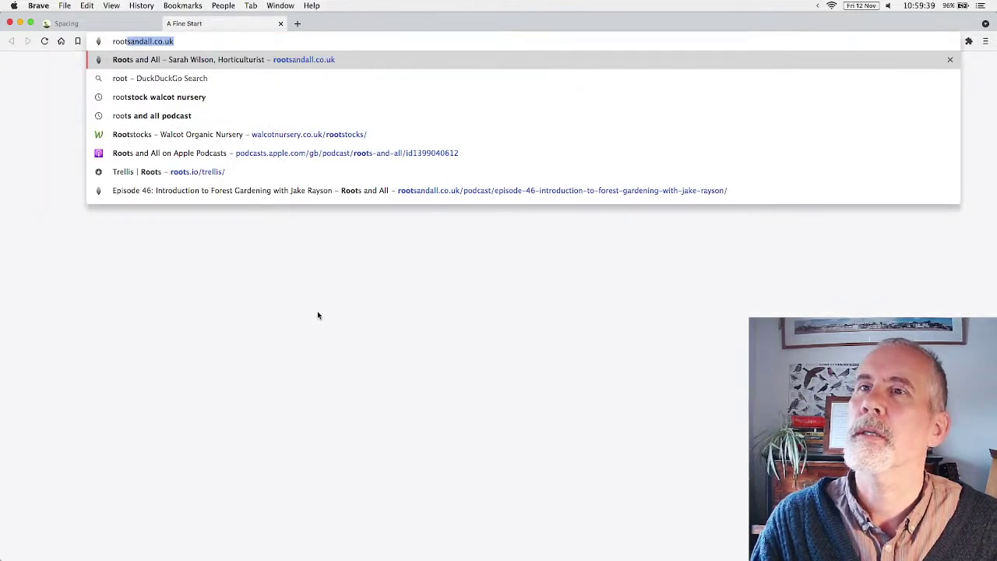
type("stock walcot nursery")
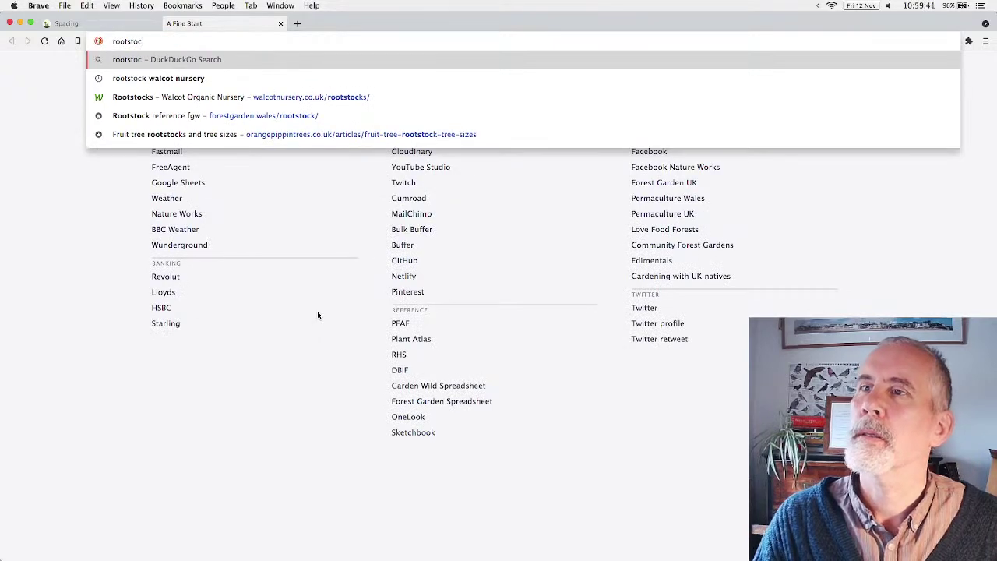
key("Down")
key("Down")
key("Return")
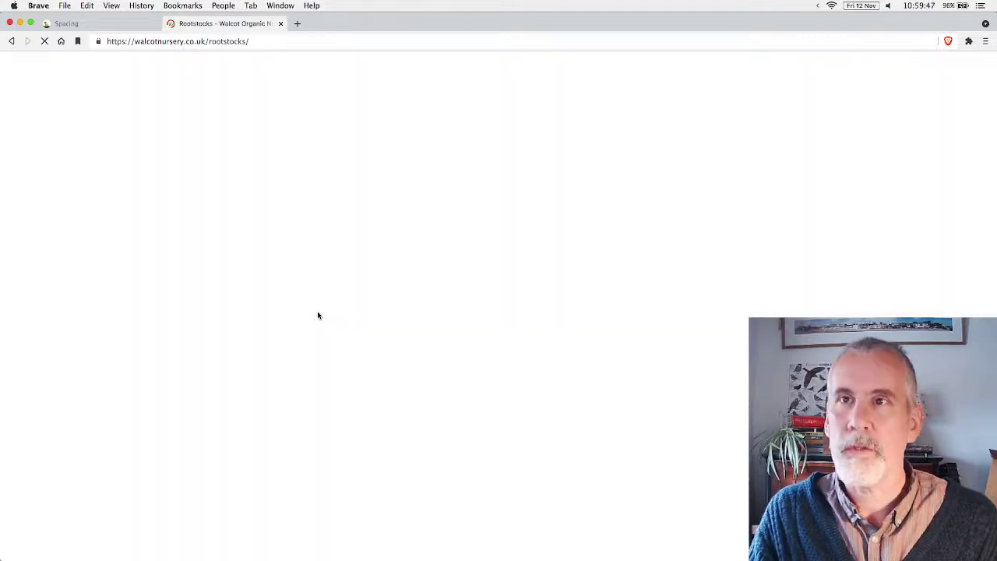
Look at the tree spacing diagram and examine the rootstock descriptions and tree size chart on the nursery page
key("ctrl+shift+Tab")
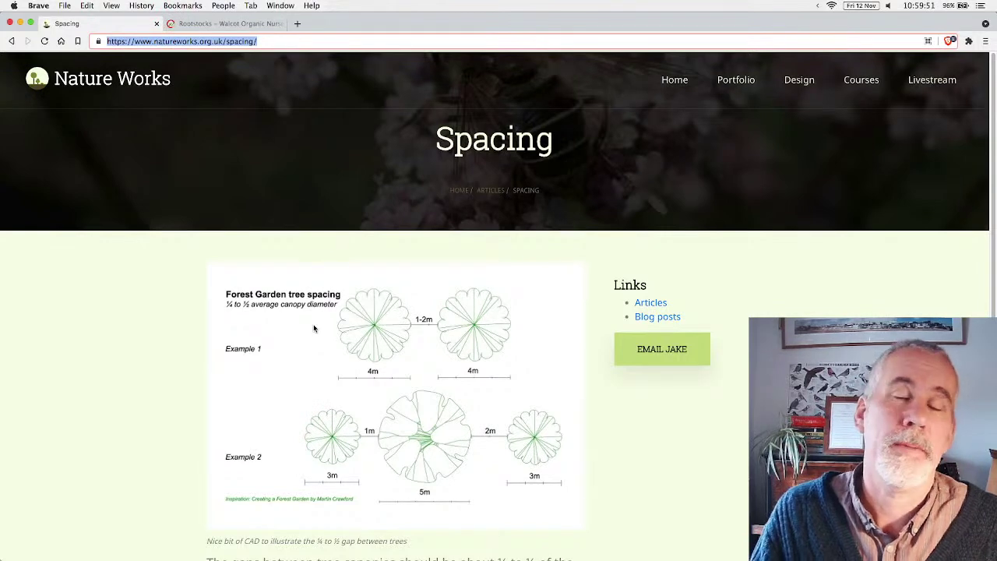
left_click(196, 25)
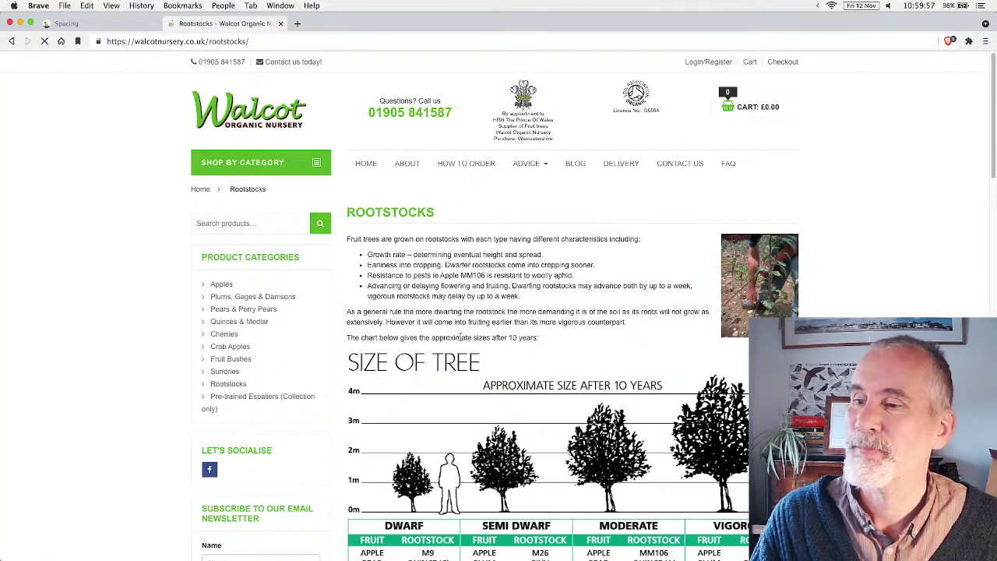
scroll(461, 339, "down", 5)
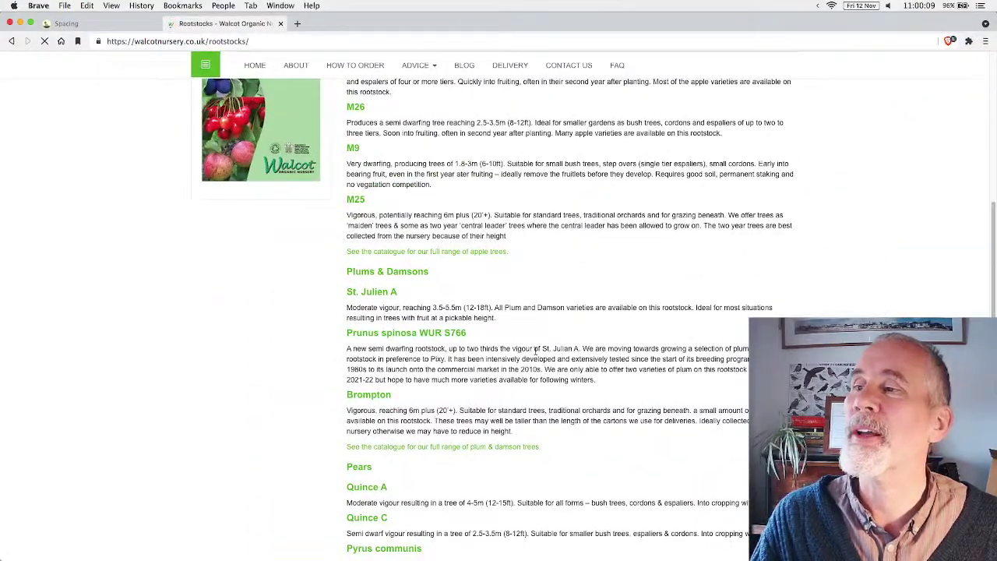
scroll(536, 351, "up", 10)
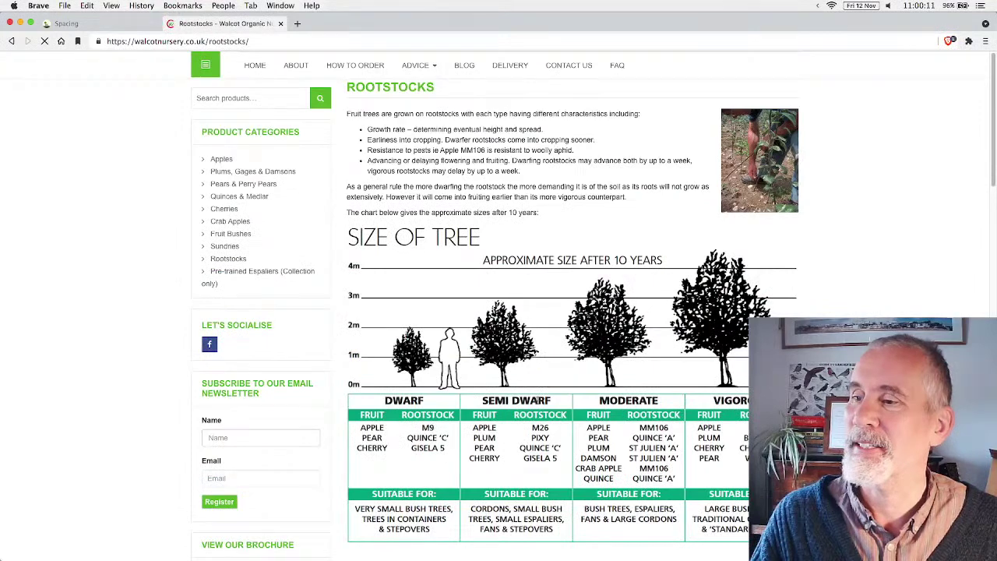
scroll(483, 401, "up", 3)
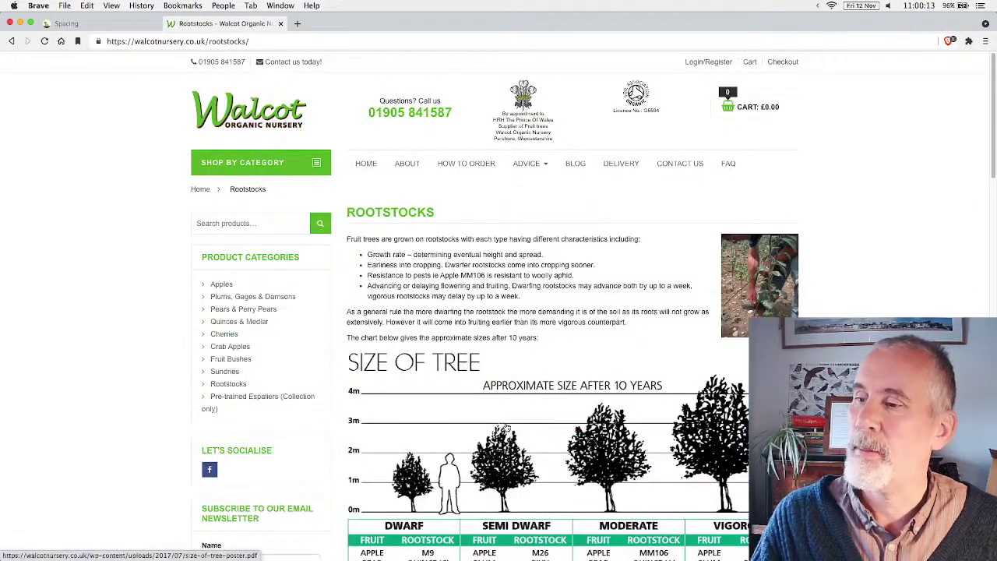
scroll(507, 427, "down", 2)
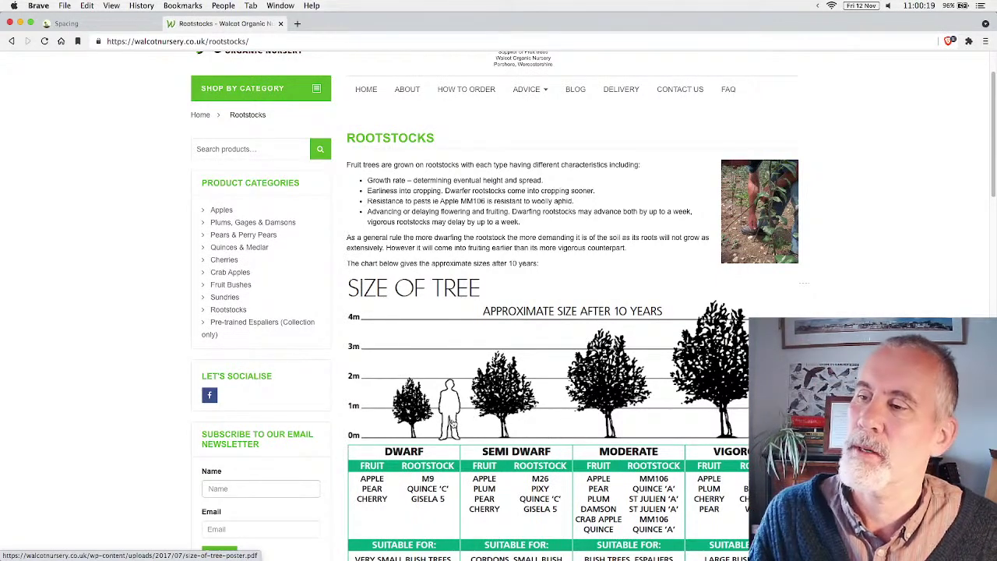
Switch back to QCAD and place the text "Apple M26" with height 1.0 across the middle of the circle
key("super+Tab")
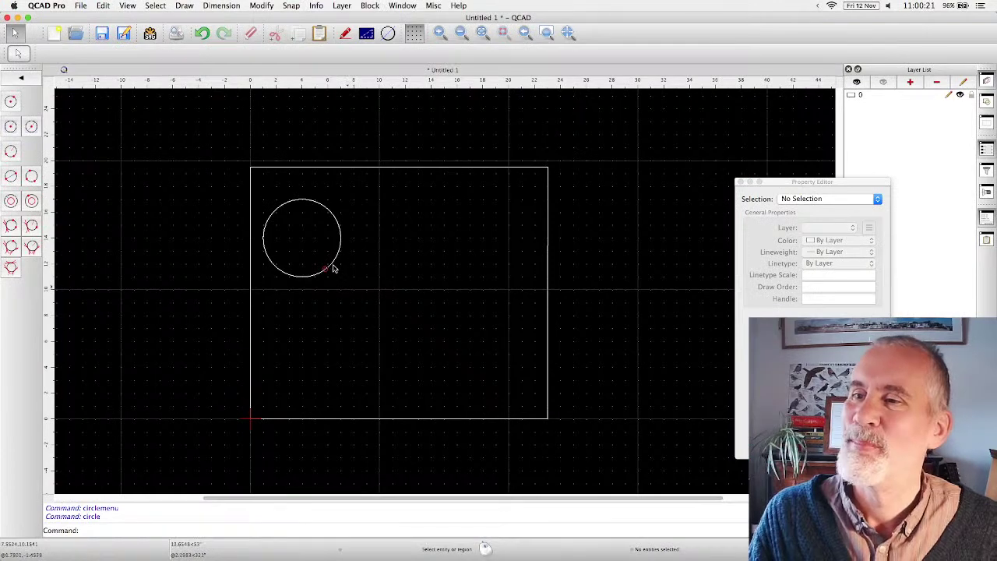
left_click(325, 263)
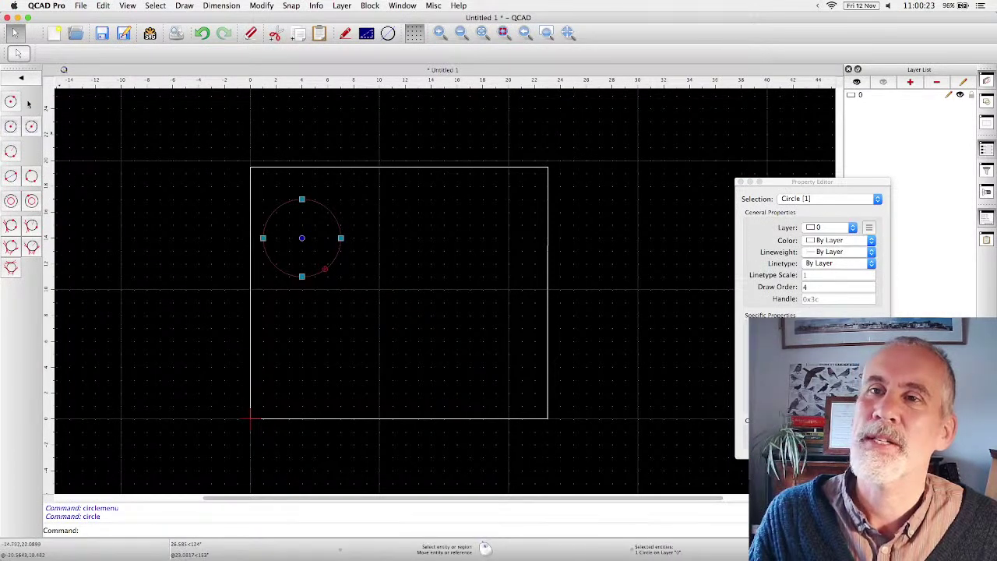
left_click(11, 79)
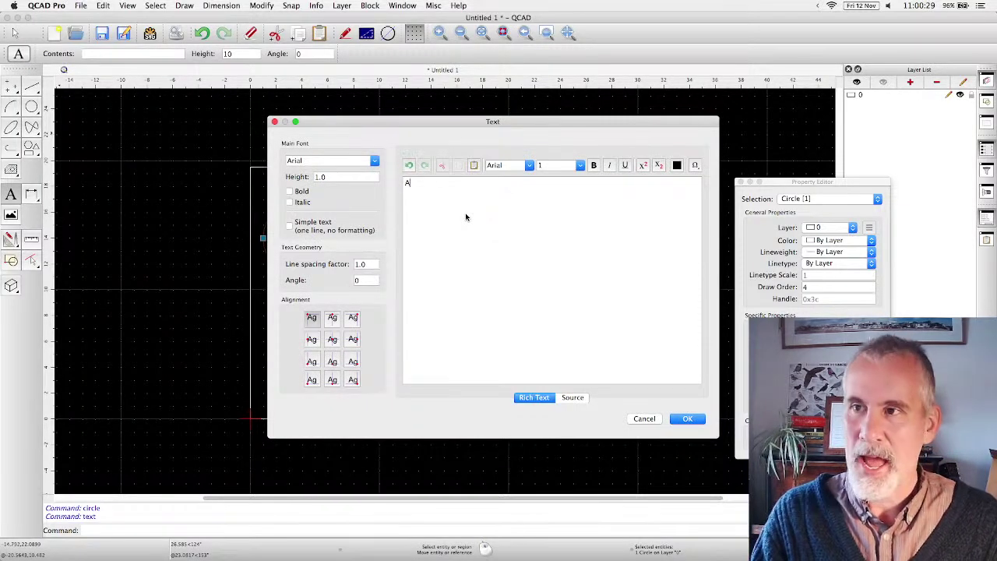
type("M")
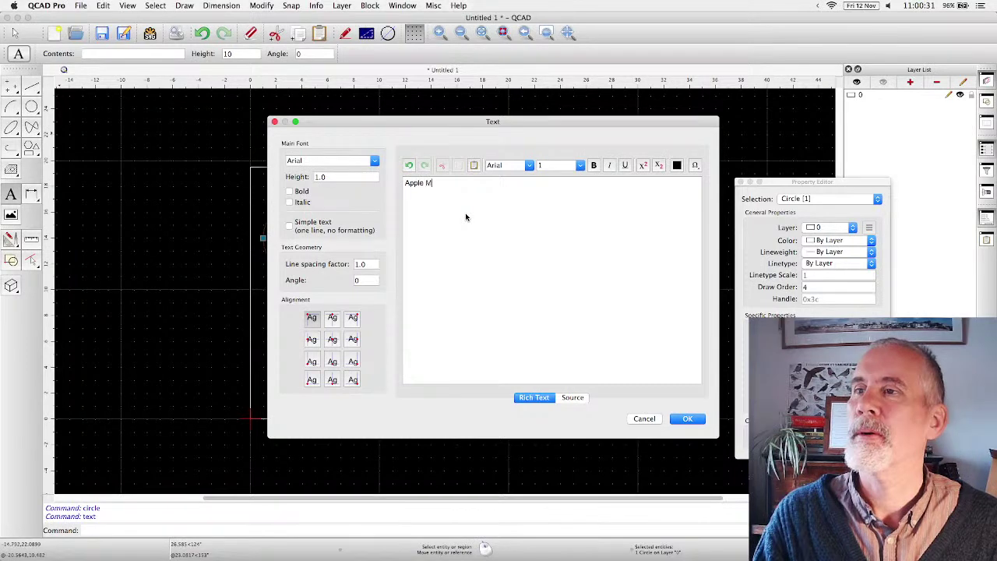
type("26")
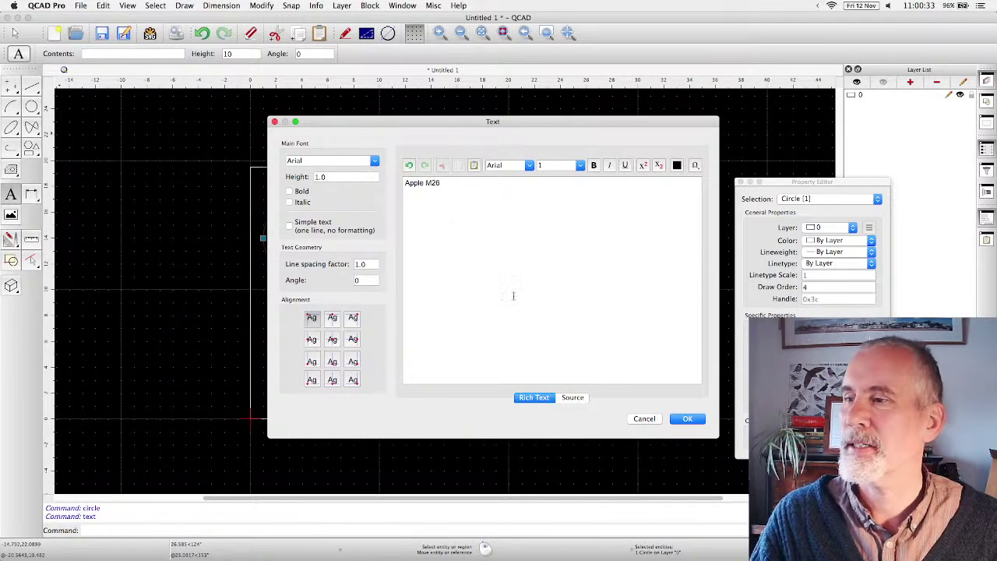
left_click(695, 421)
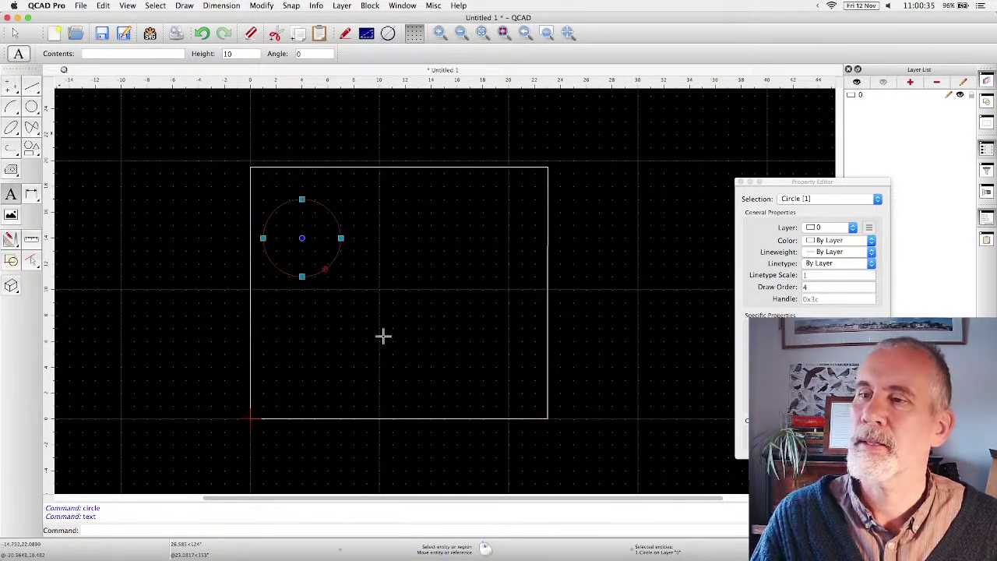
left_click(255, 231)
right_click(162, 308)
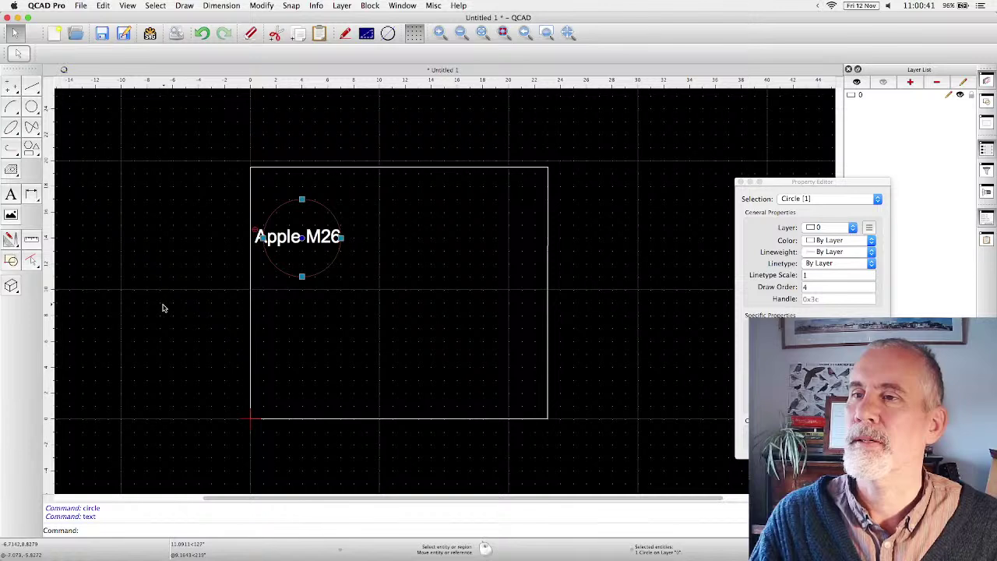
key("Escape")
left_click(318, 248)
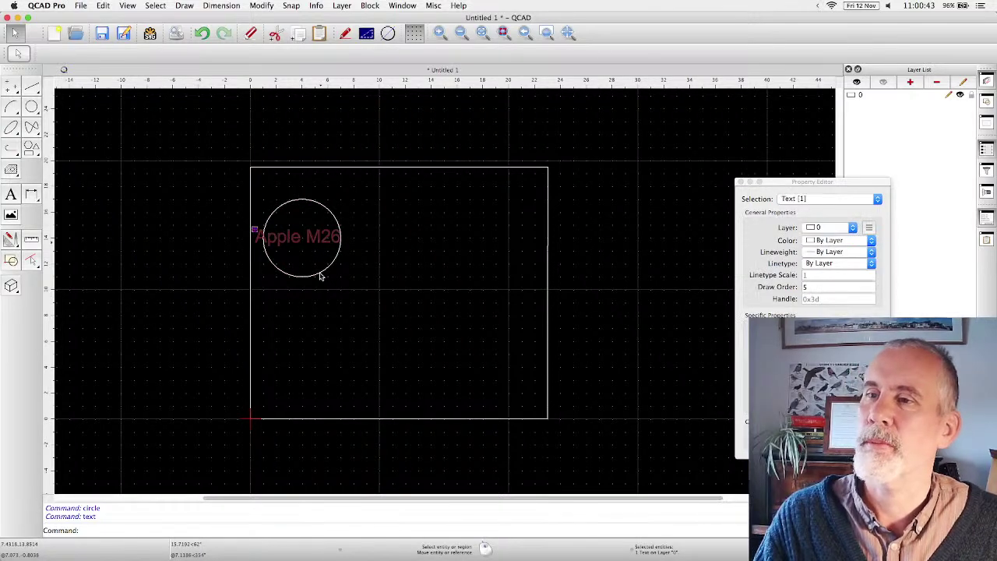
left_click(320, 275)
key("Escape")
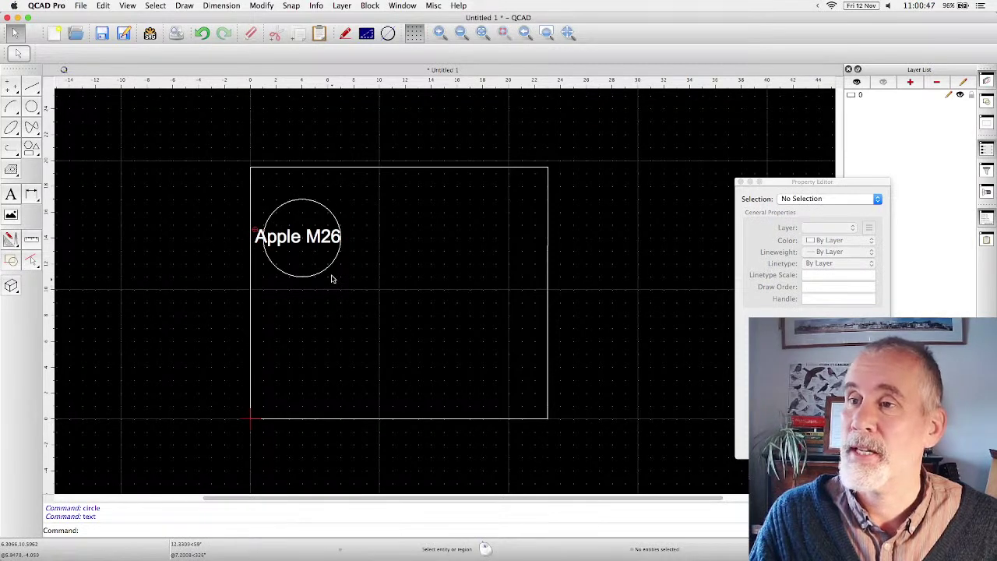
Copy the circle with its "Apple M26" label and paste two copies, one beside the original and one below between them
left_click(329, 271)
left_click(326, 249)
key("super+c")
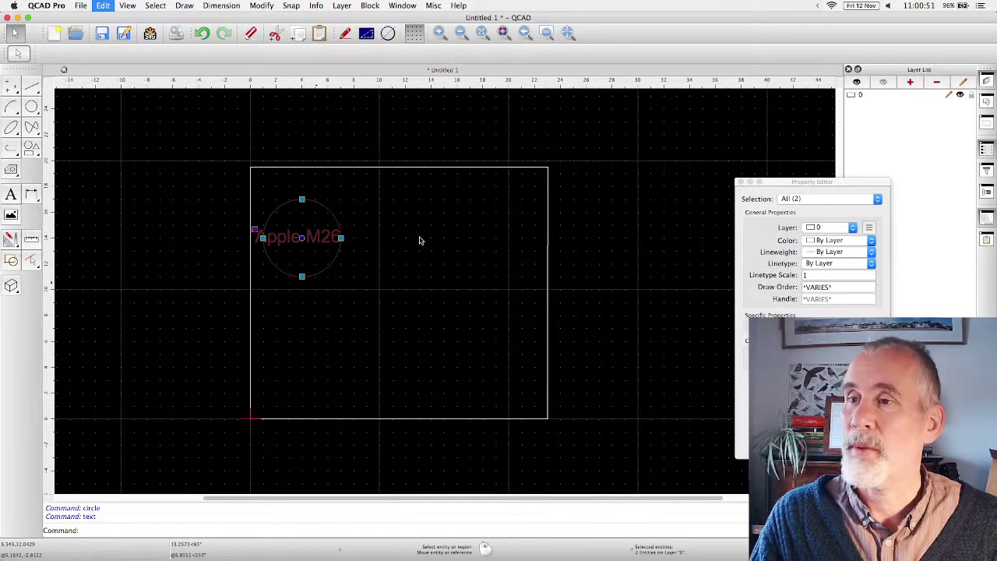
key("super+v")
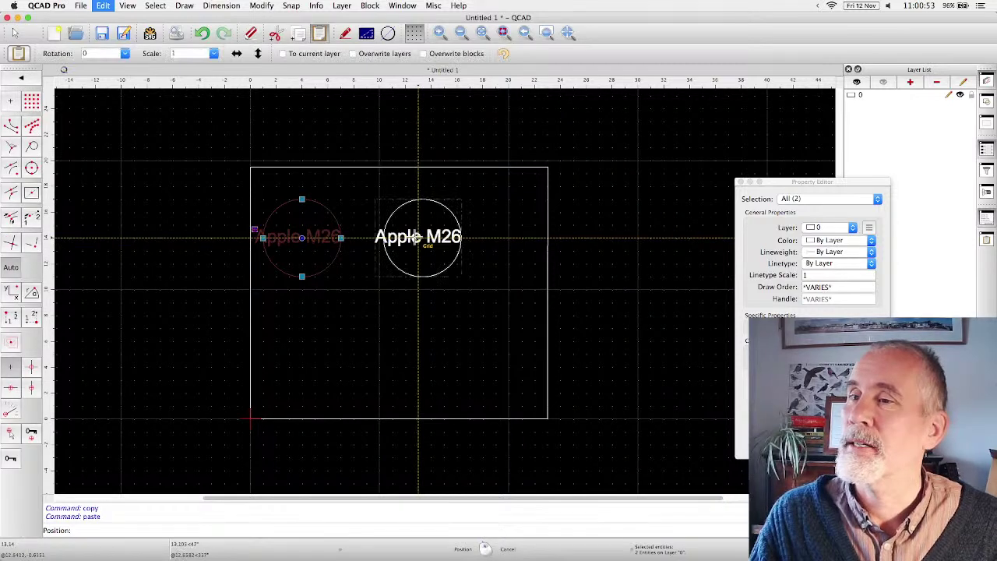
left_click(411, 233)
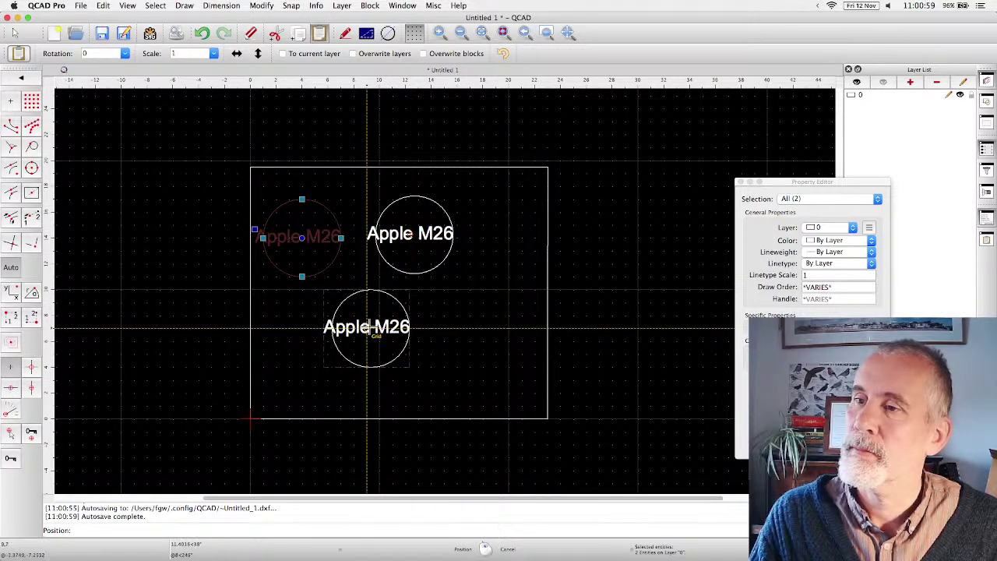
left_click(352, 323)
right_click(125, 201)
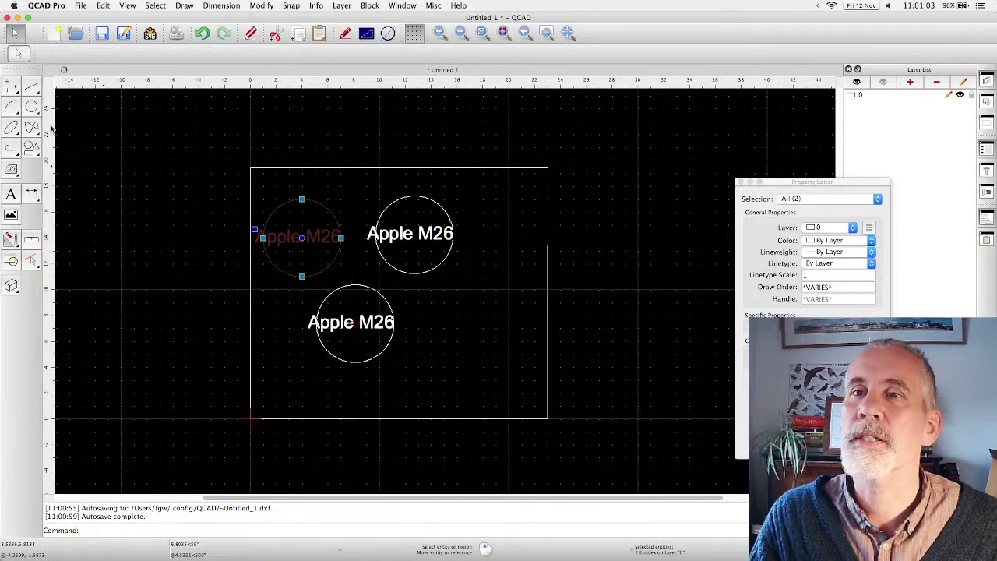
Draw a straight line across the gap between the facing edges of the two copied circles
left_click(31, 87)
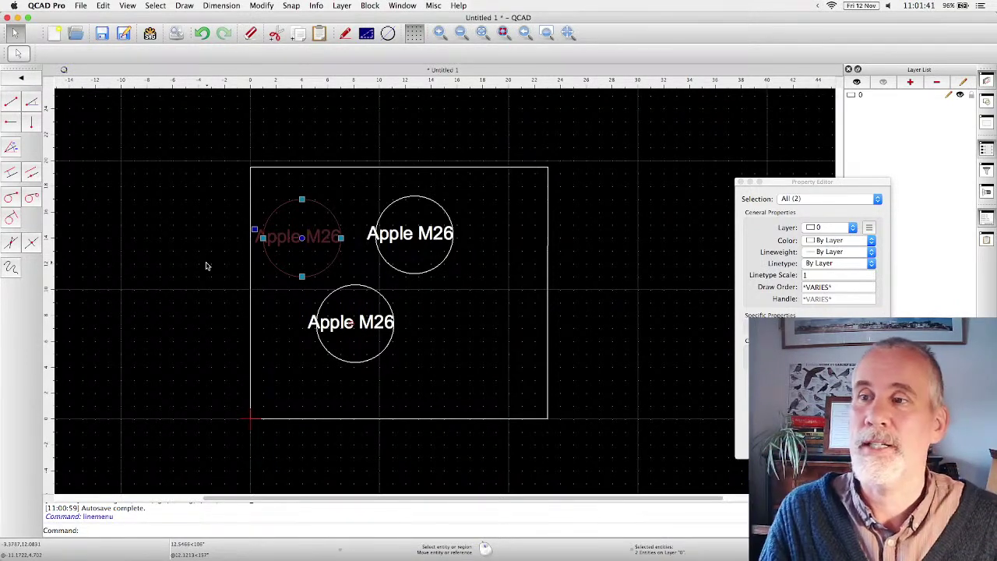
left_click(11, 103)
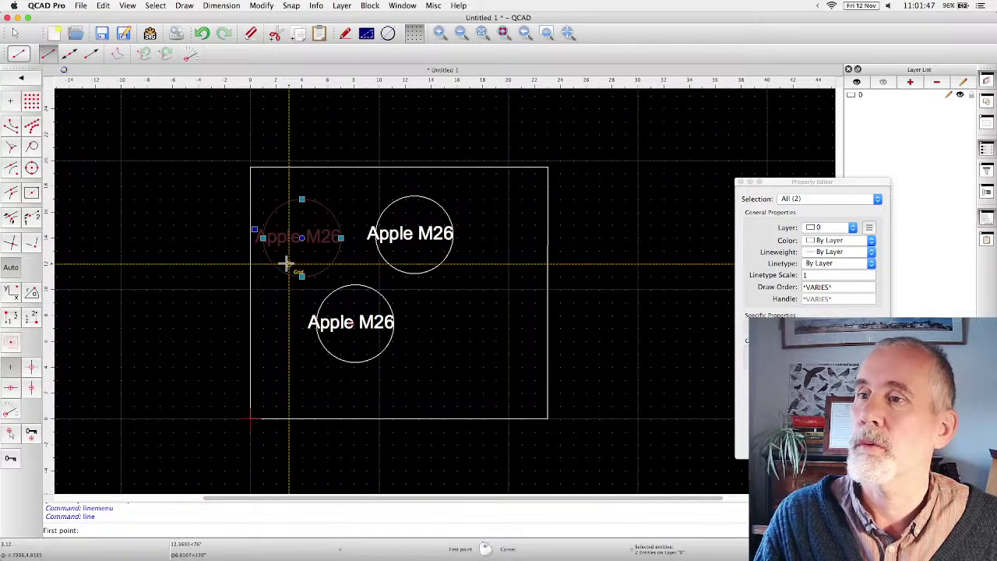
left_click(393, 270)
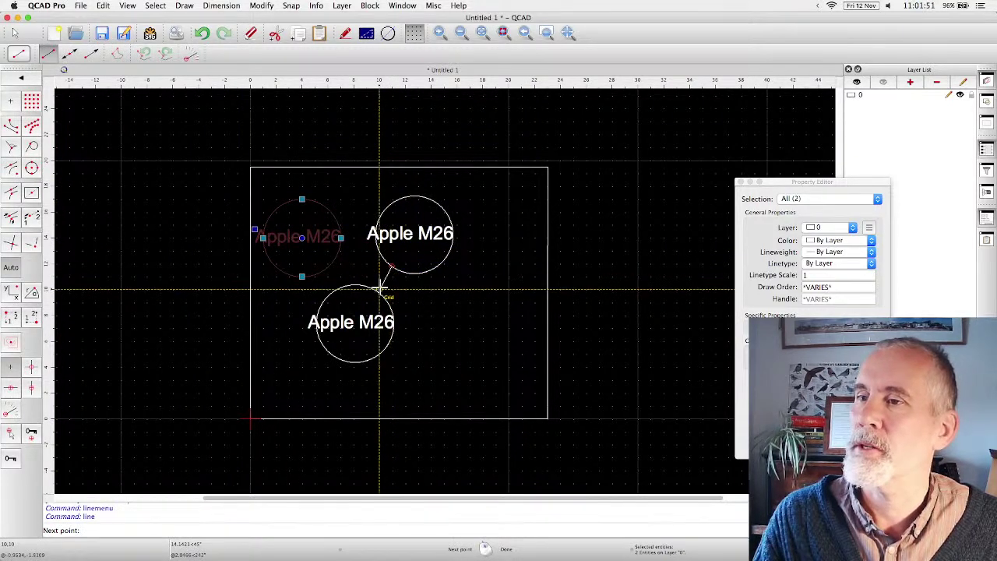
right_click(368, 279)
right_click(386, 284)
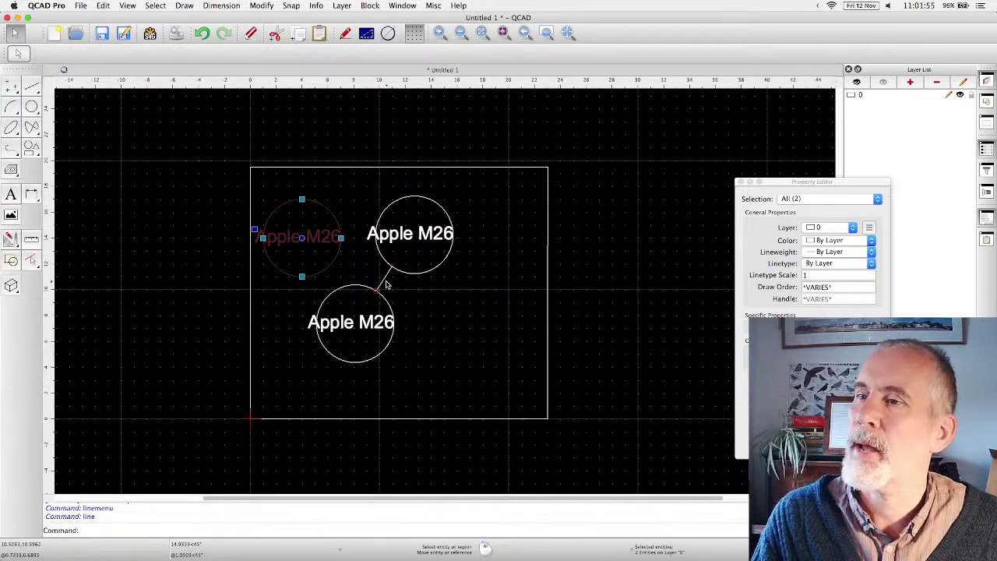
Shorten the connecting line at its lower end by editing its length property
left_click(384, 279)
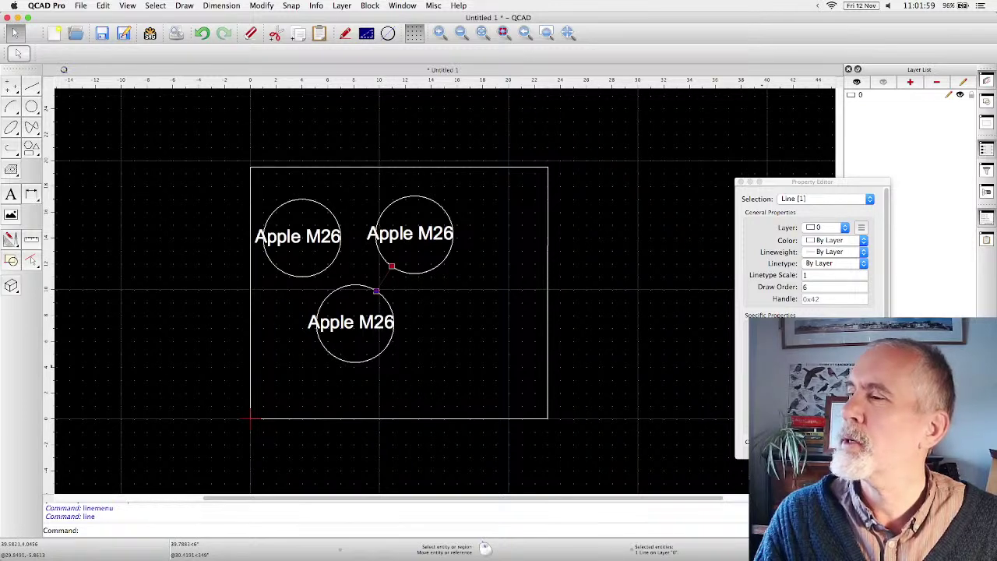
scroll(343, 275, "up", 5)
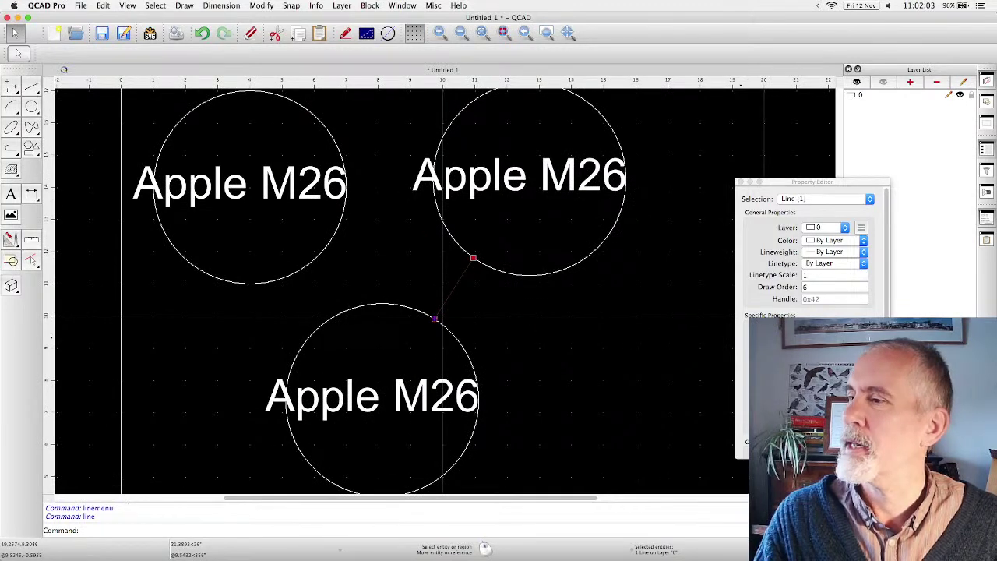
left_click(772, 351)
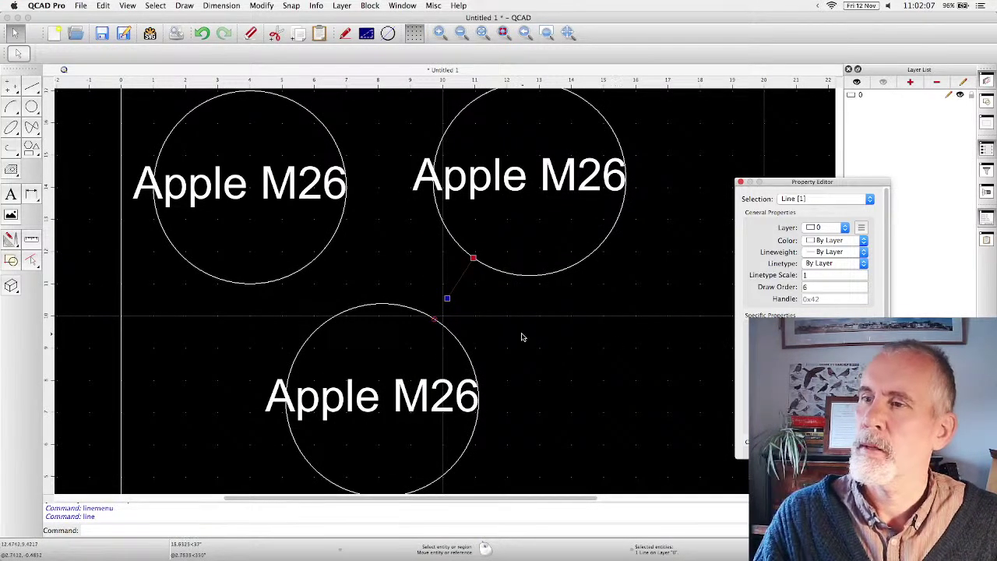
key("Escape")
Move the lower circle together with its "Apple M26" label so its edge meets the lower end of the spacing line
left_click(420, 402)
left_click(420, 316)
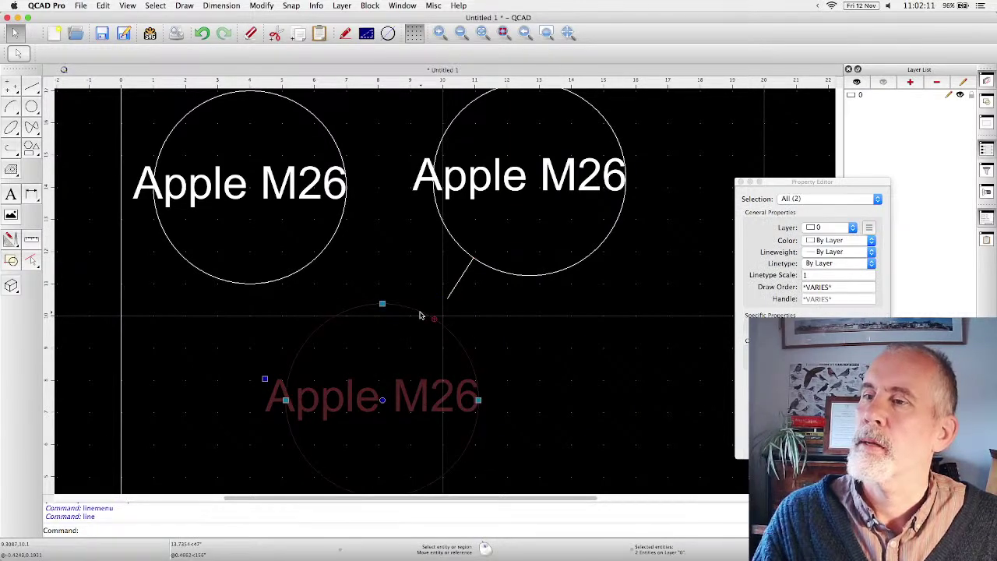
left_click_drag(436, 300, 434, 301)
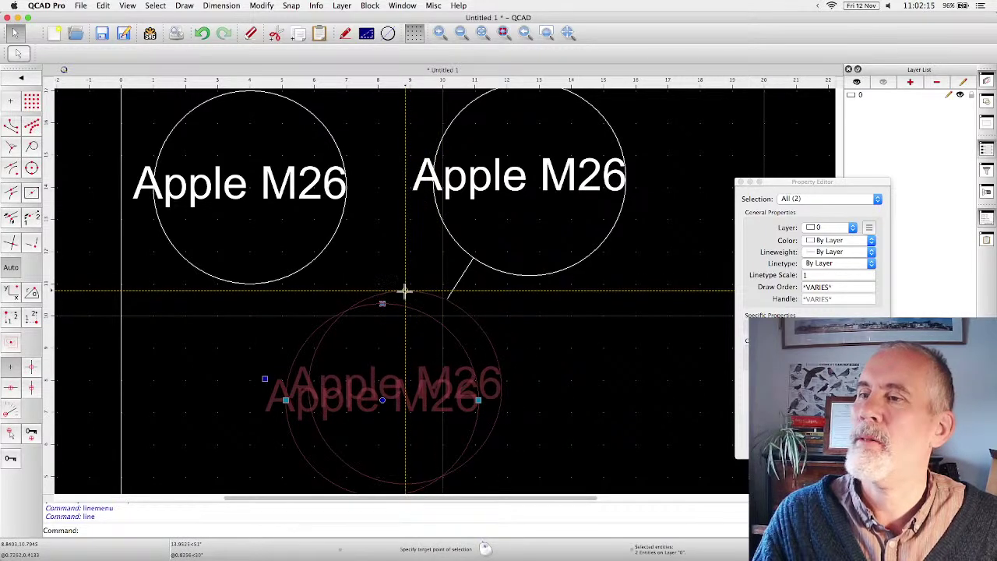
left_click(402, 285)
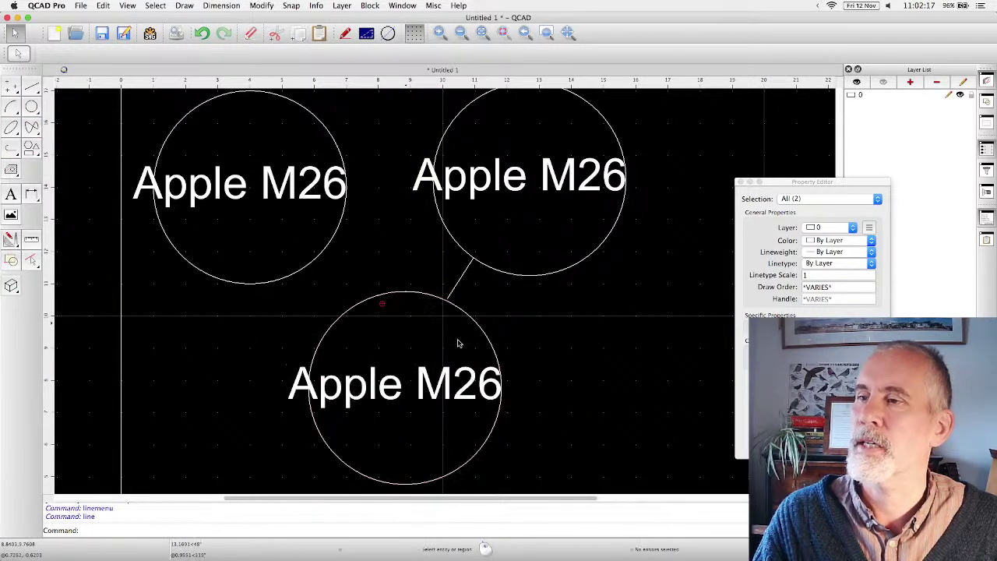
scroll(375, 411, "down", 3)
scroll(374, 412, "down", 2)
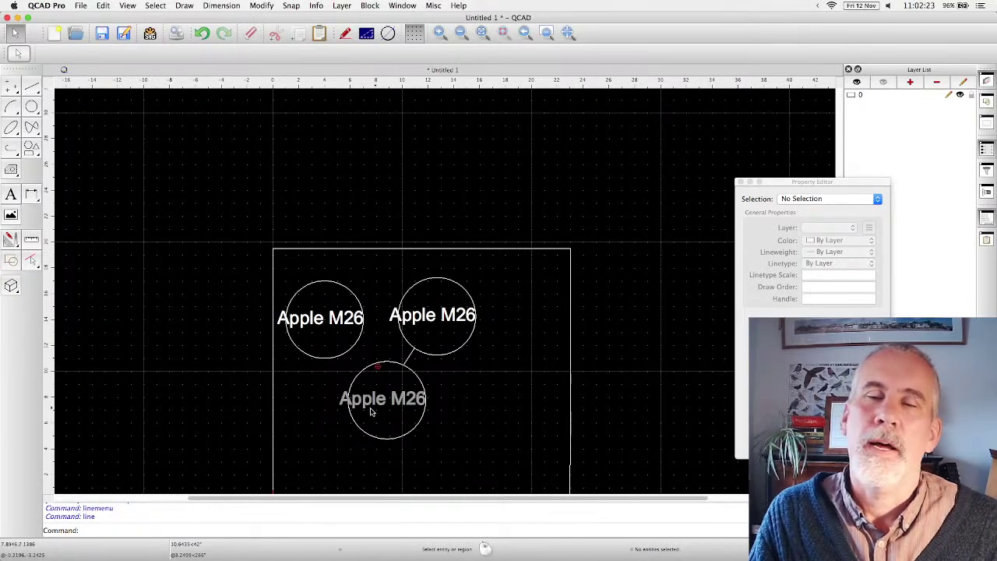
scroll(472, 362, "down", 4)
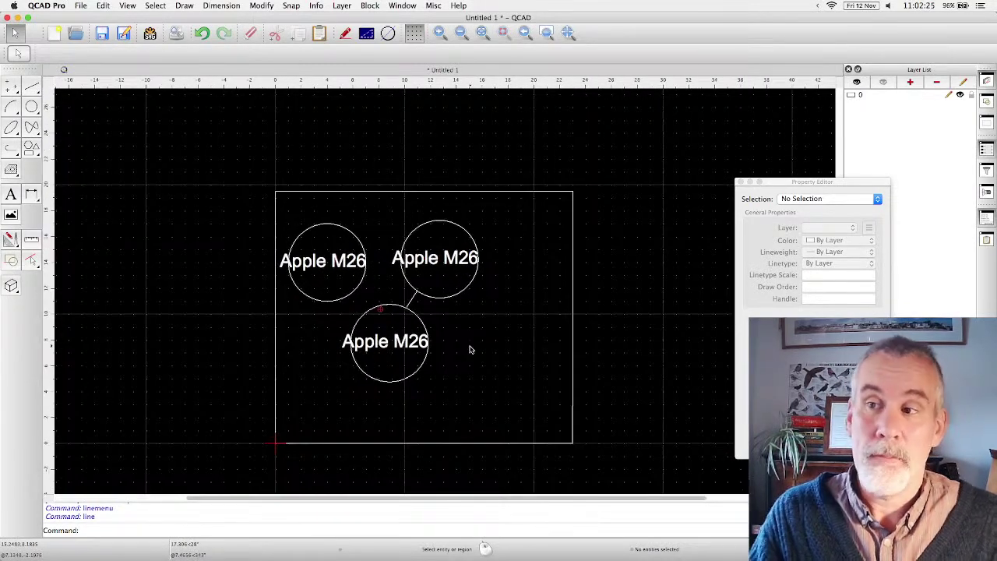